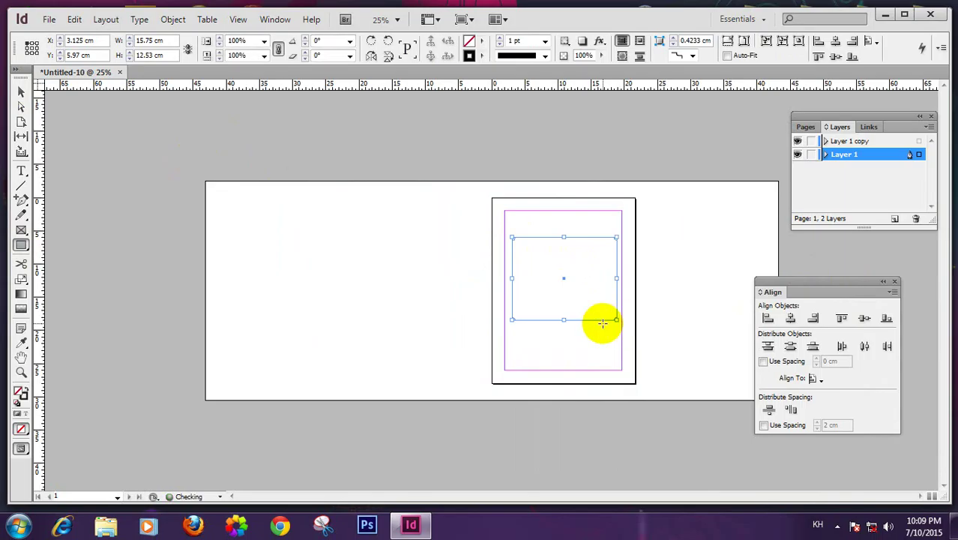
Set the width and height of the rectangle on the page to 10 cm
click(21, 90)
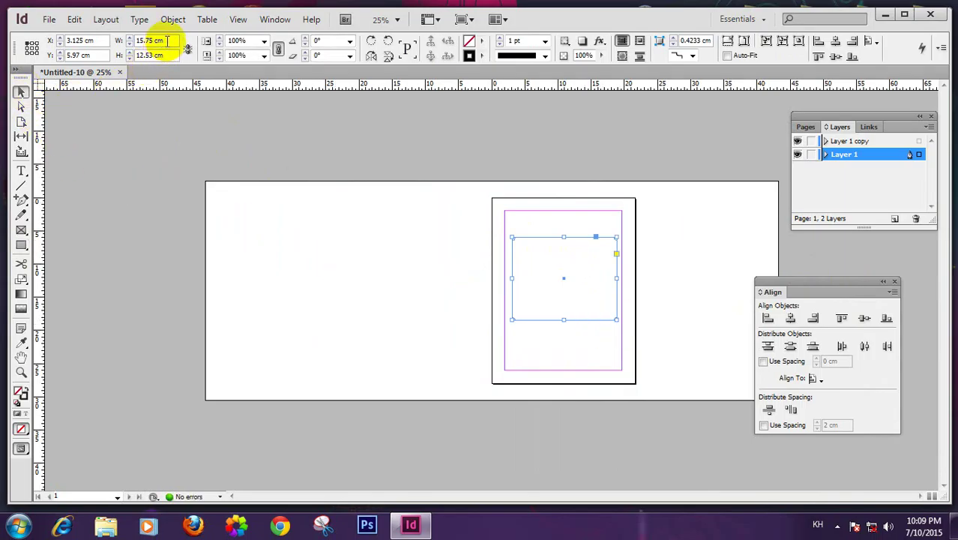
click(154, 41)
text(10)
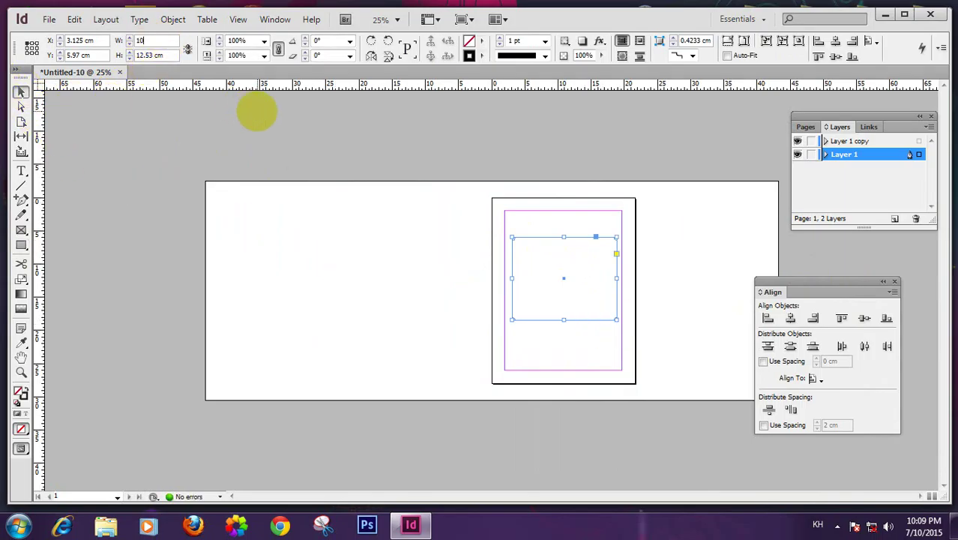
key(Tab)
text(10)
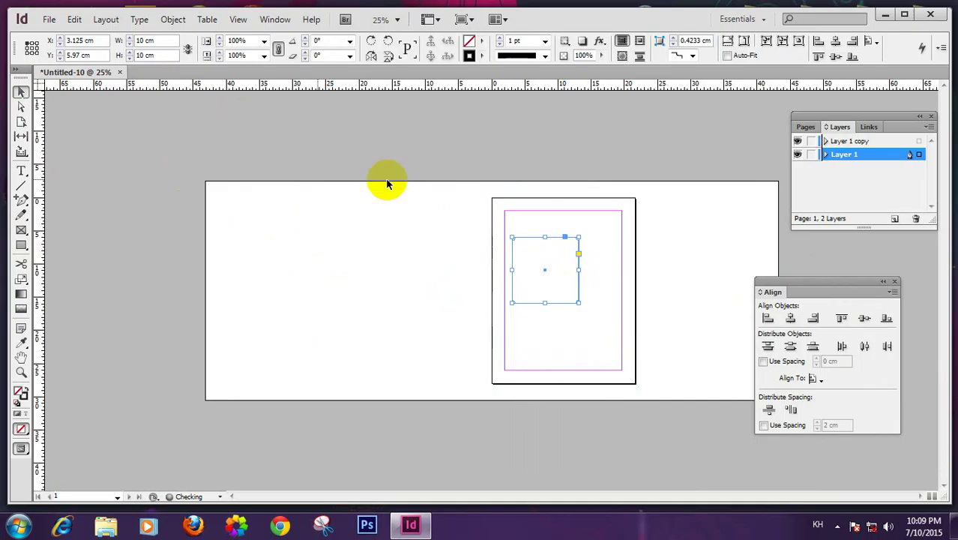
click(592, 268)
click(580, 263)
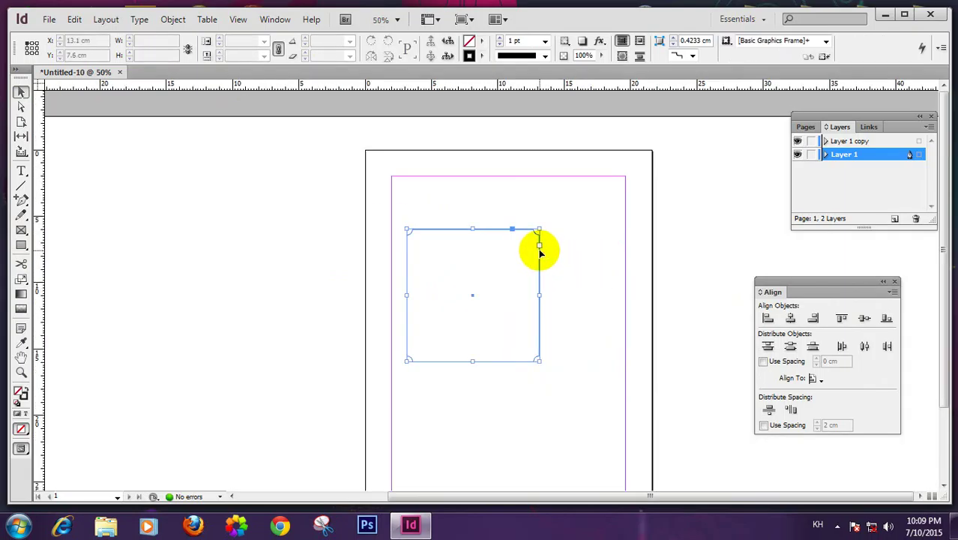
click(274, 185)
Close the current document without saving and dismiss the welcome screen
click(49, 19)
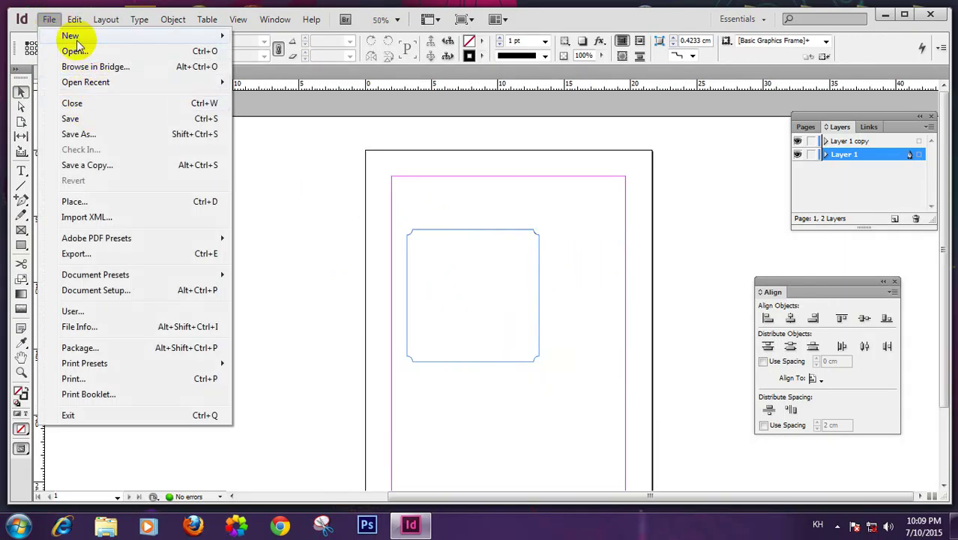
click(274, 128)
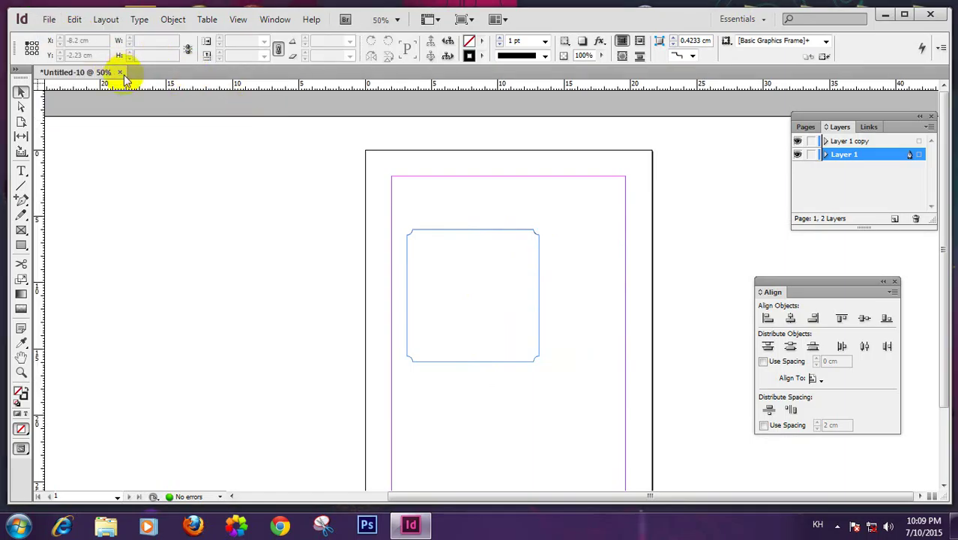
click(120, 72)
click(545, 308)
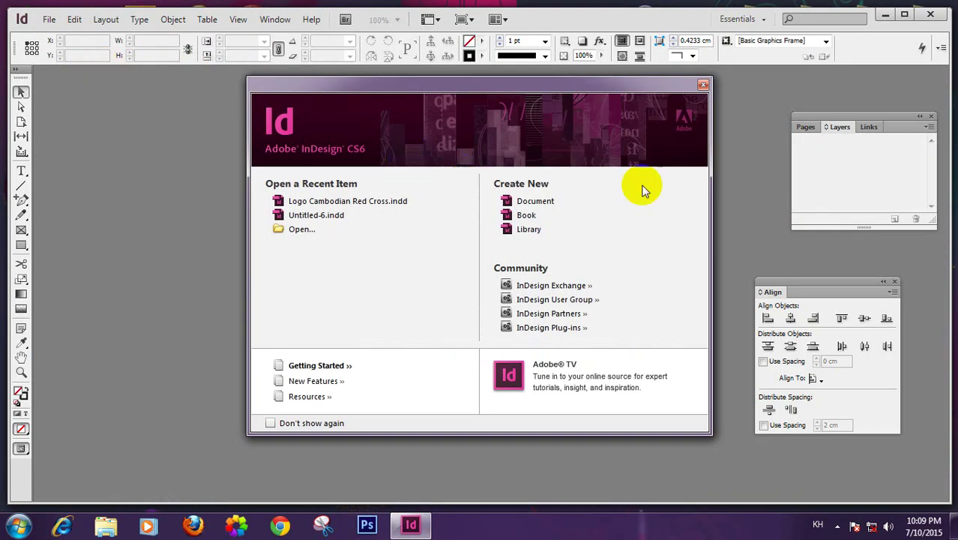
click(703, 84)
Create a new document with the Compact Disc page size of 12 × 12 cm
click(49, 20)
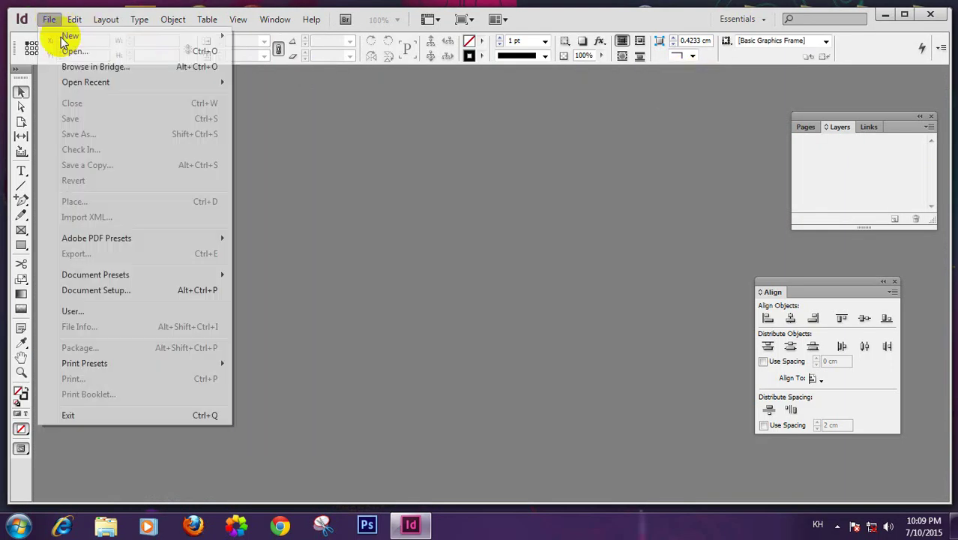
mouse_move(128, 47)
click(283, 36)
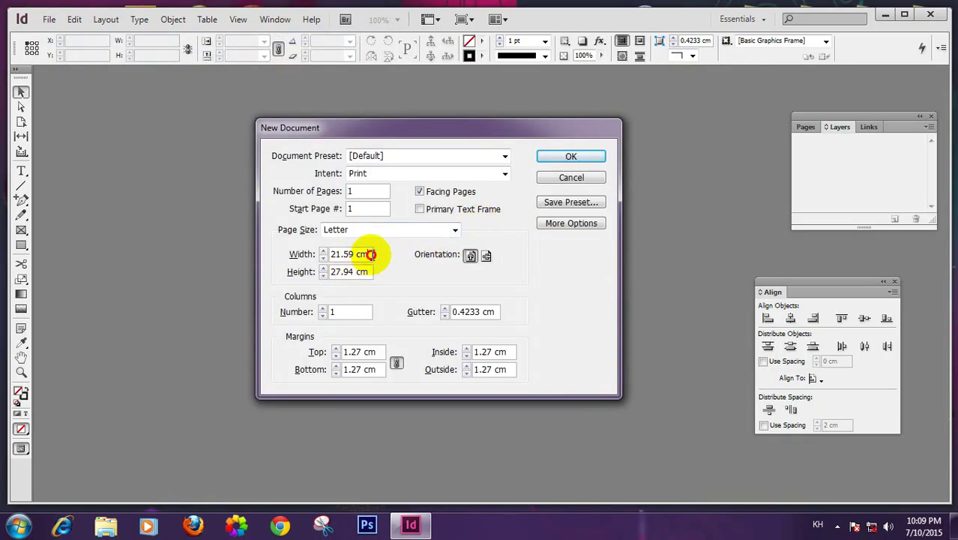
drag(371, 255, 264, 257)
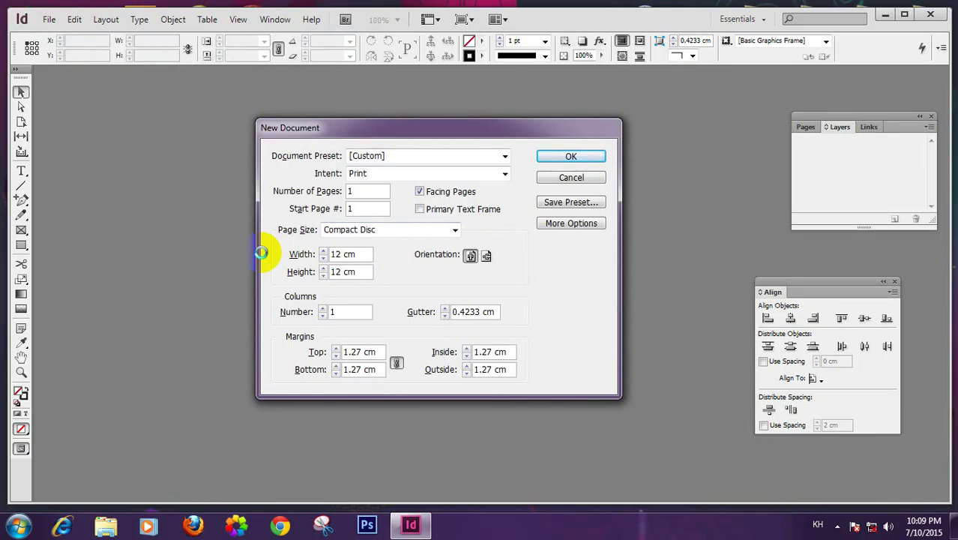
key(Return)
Draw a circle about 9.75 cm in diameter on the pasteboard beside the page with the Ellipse tool
ctrl+alt+click(581, 238)
ctrl+alt+click(575, 238)
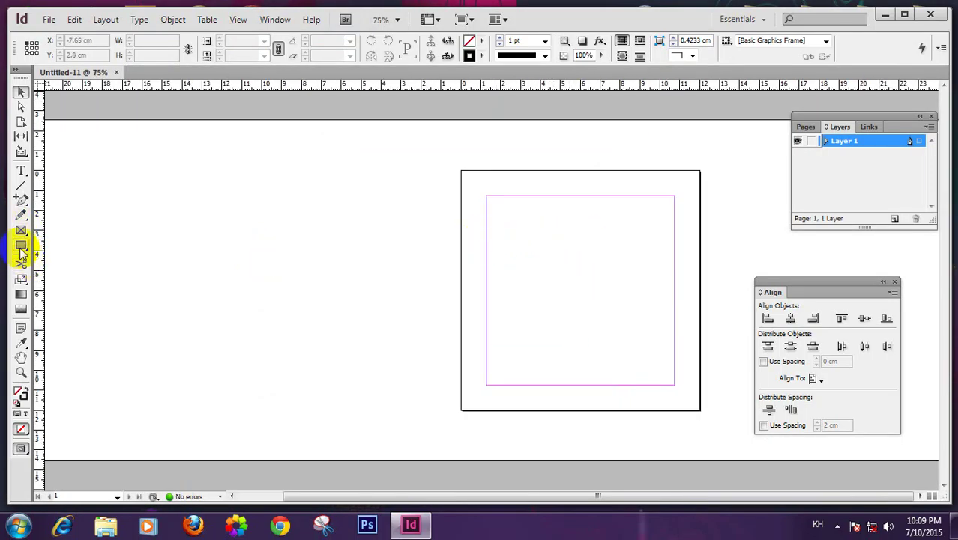
drag(20, 247, 68, 258)
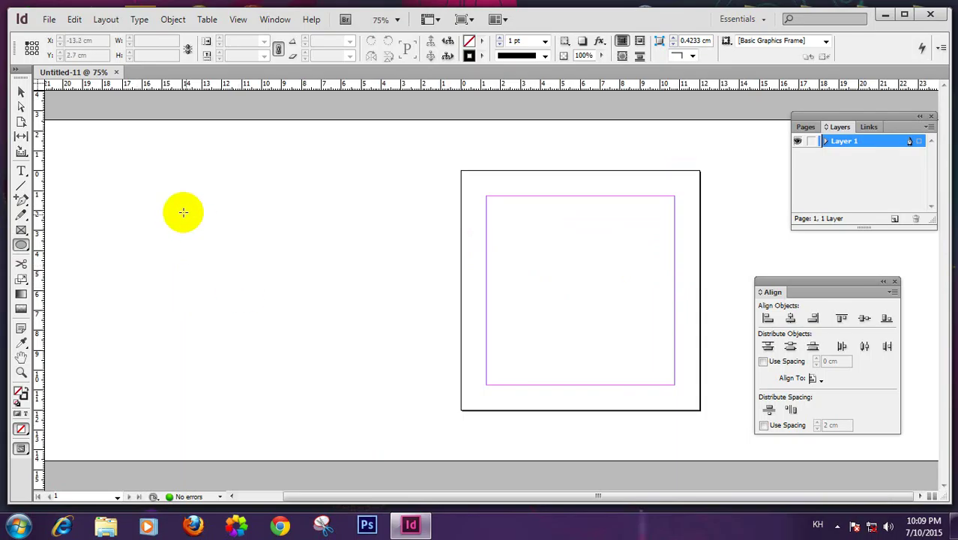
drag(184, 212, 374, 431)
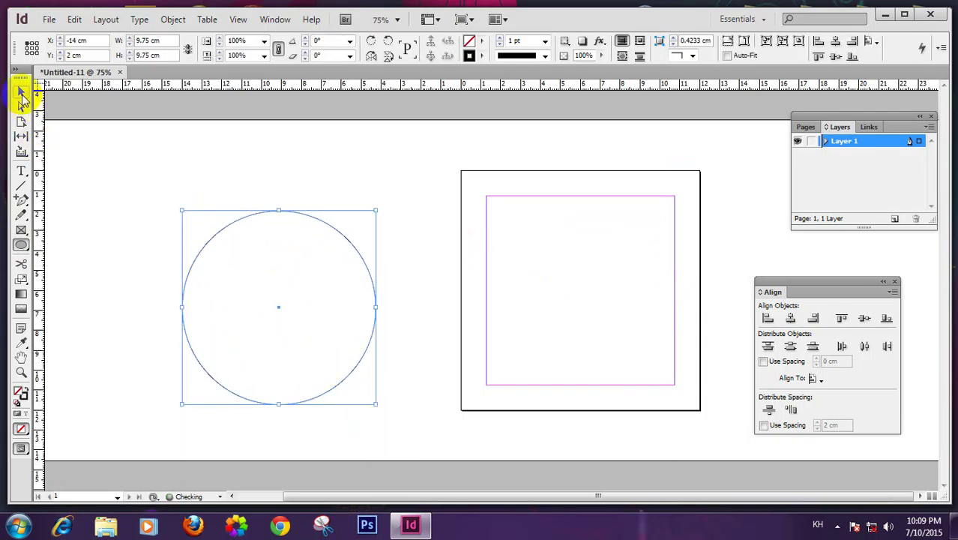
Set the circle's width and height to 11 cm
click(154, 41)
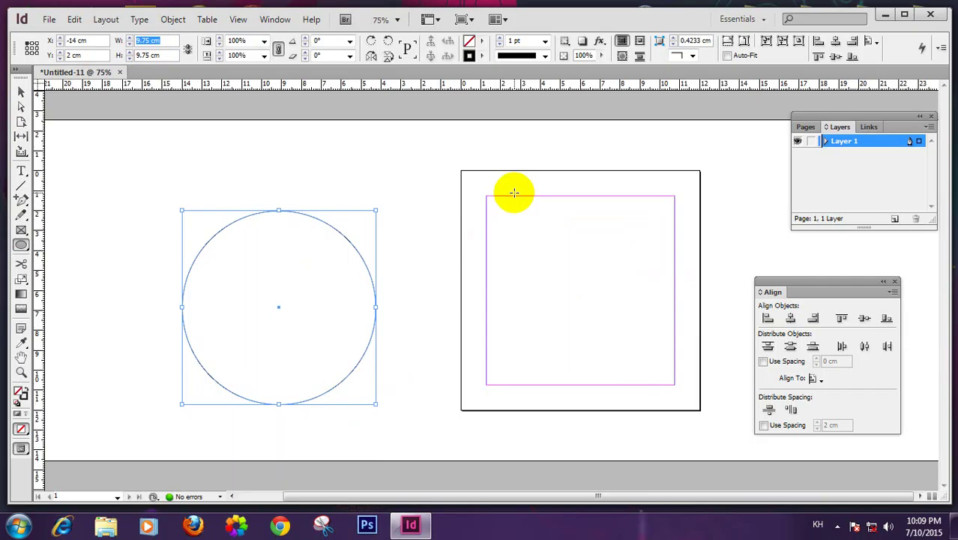
text(11)
key(Tab)
text(1)
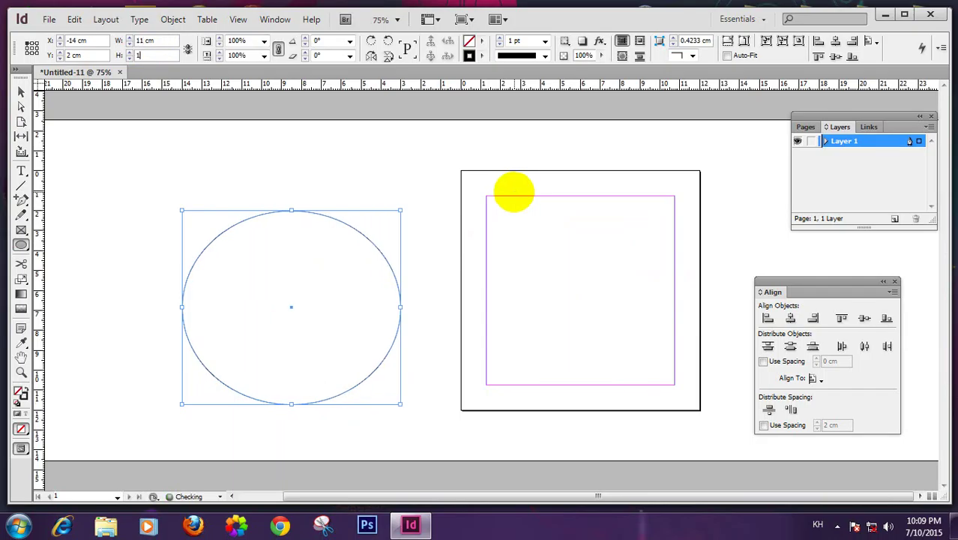
text(1)
key(Return)
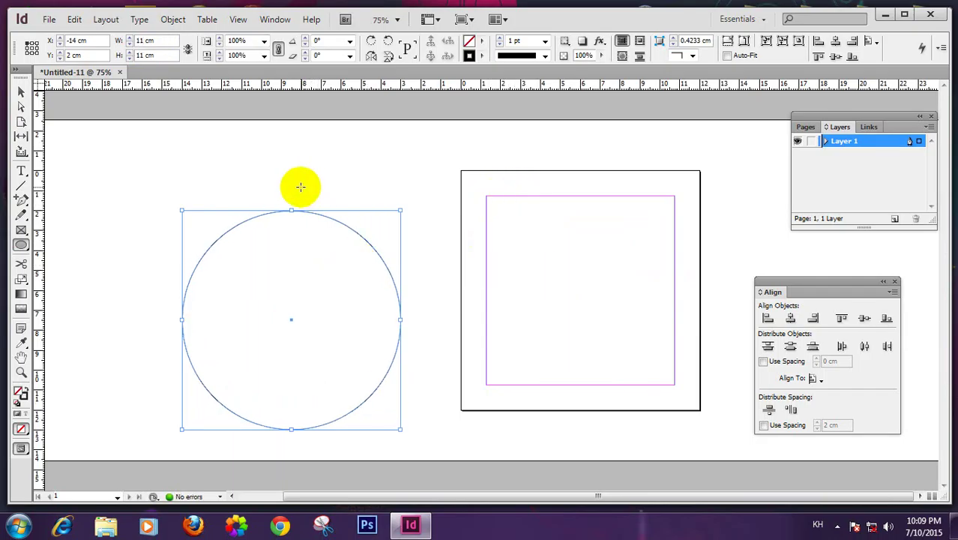
Move the 11 cm circle up on the pasteboard and delete it
click(18, 90)
click(253, 198)
click(279, 213)
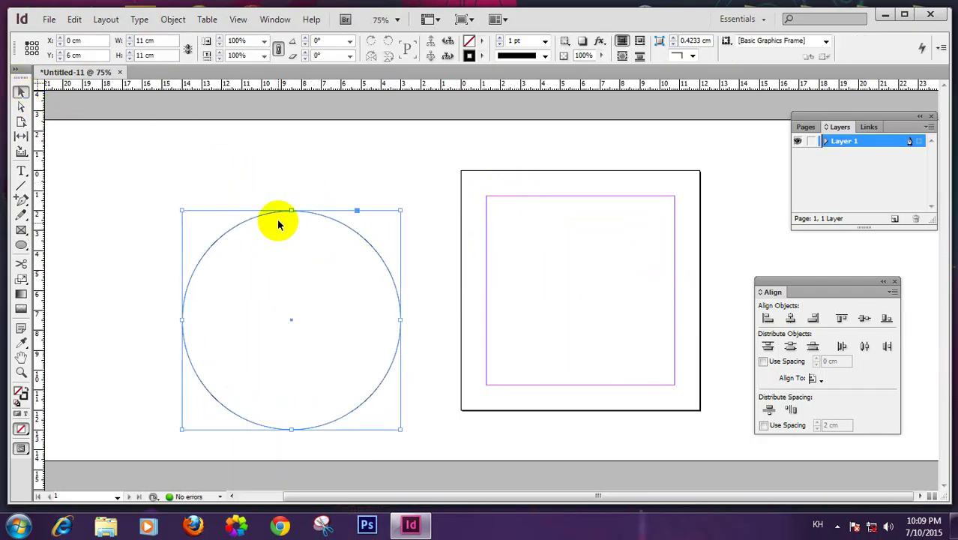
drag(281, 211, 267, 168)
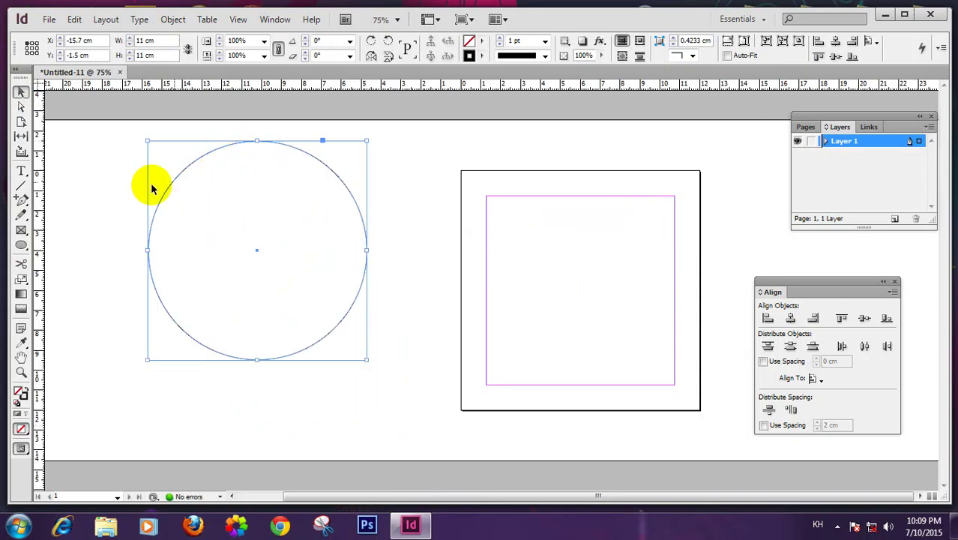
key(Delete)
Draw a circle about 6.1 cm in diameter on the pasteboard beside the page and select it
click(21, 246)
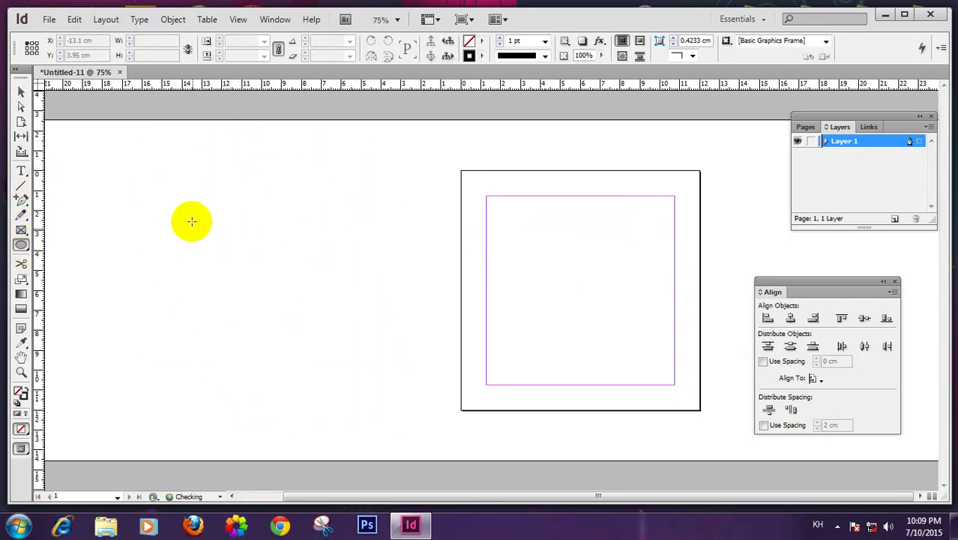
drag(191, 215, 340, 334)
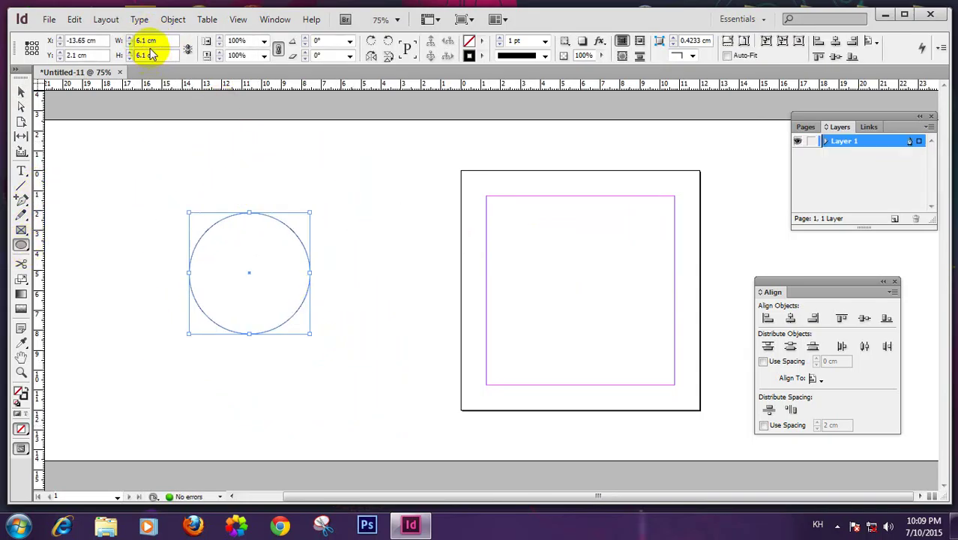
click(21, 92)
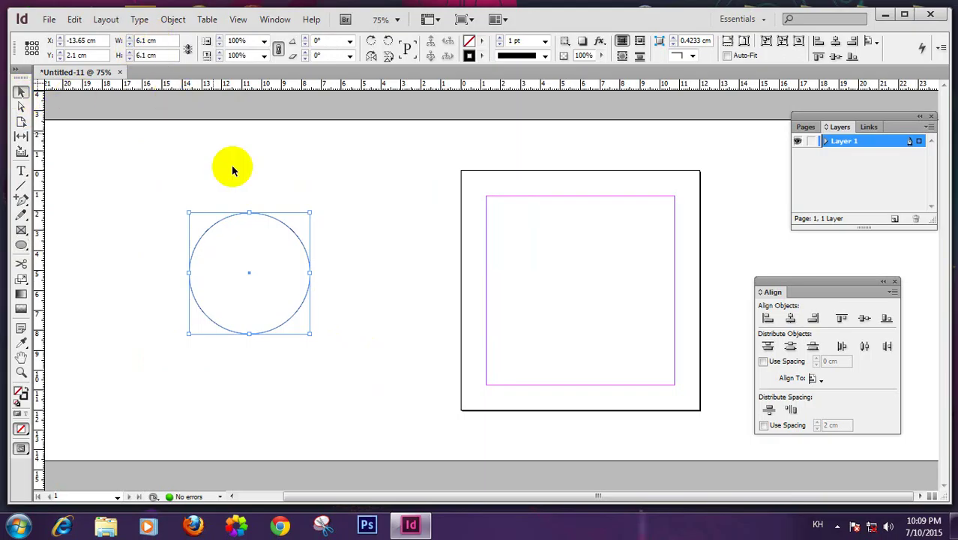
click(246, 197)
click(248, 213)
Show the Transform panel and place it next to the selected circle
click(155, 41)
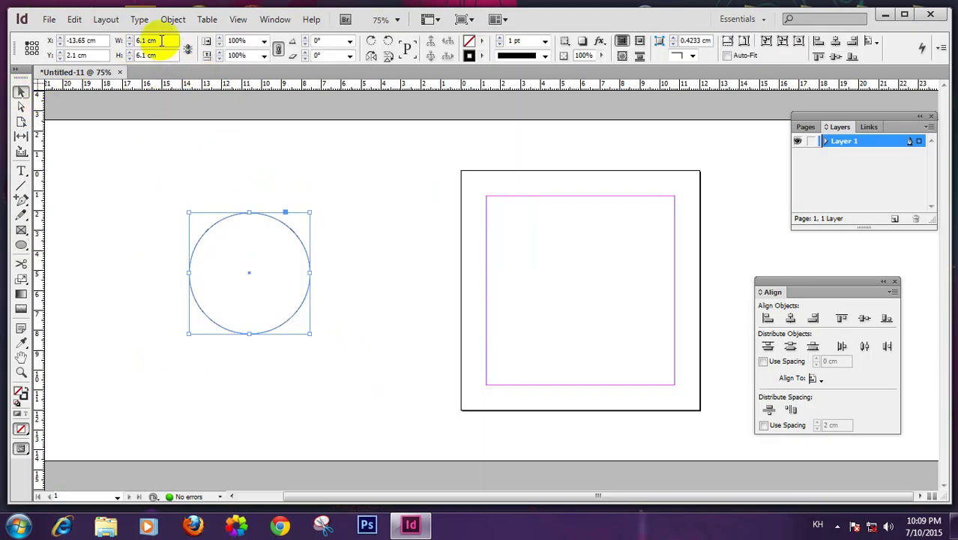
drag(156, 40, 81, 41)
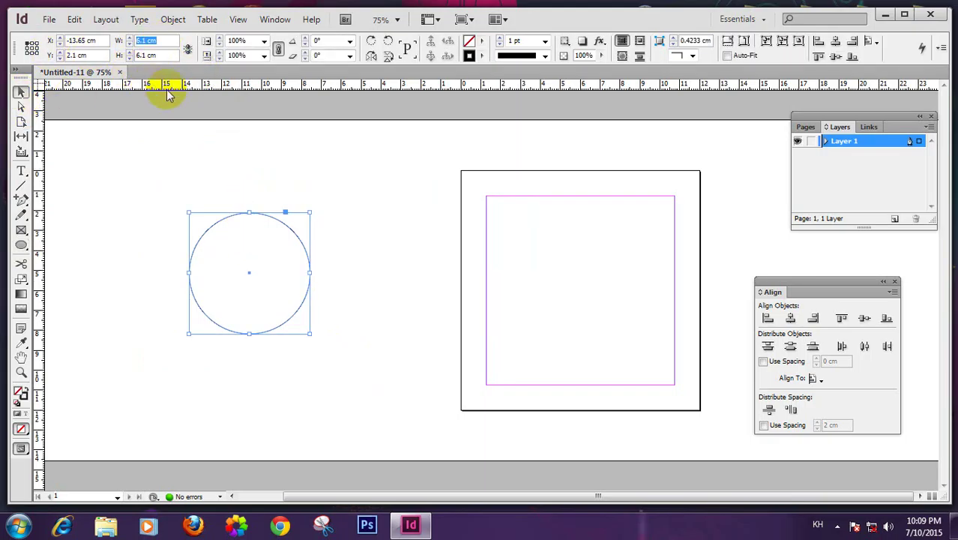
click(276, 23)
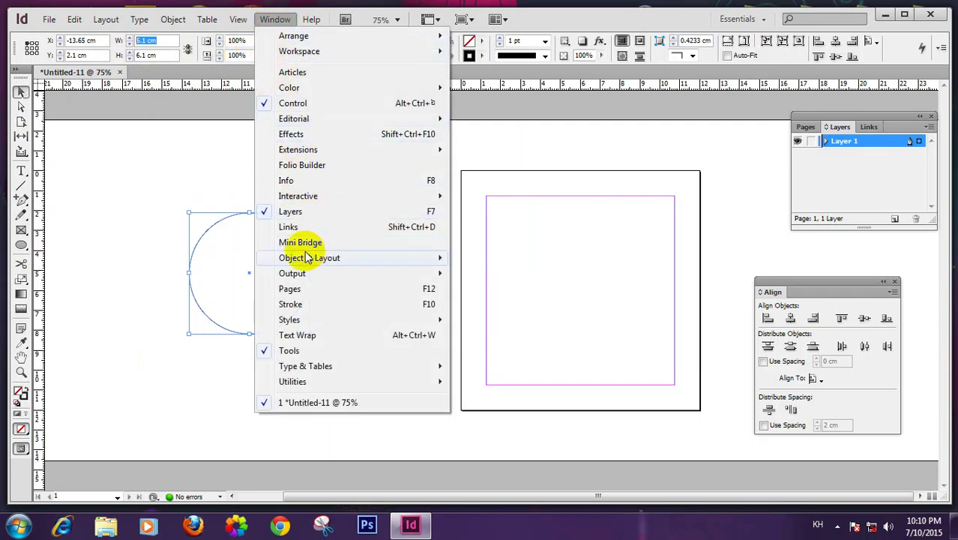
mouse_move(308, 257)
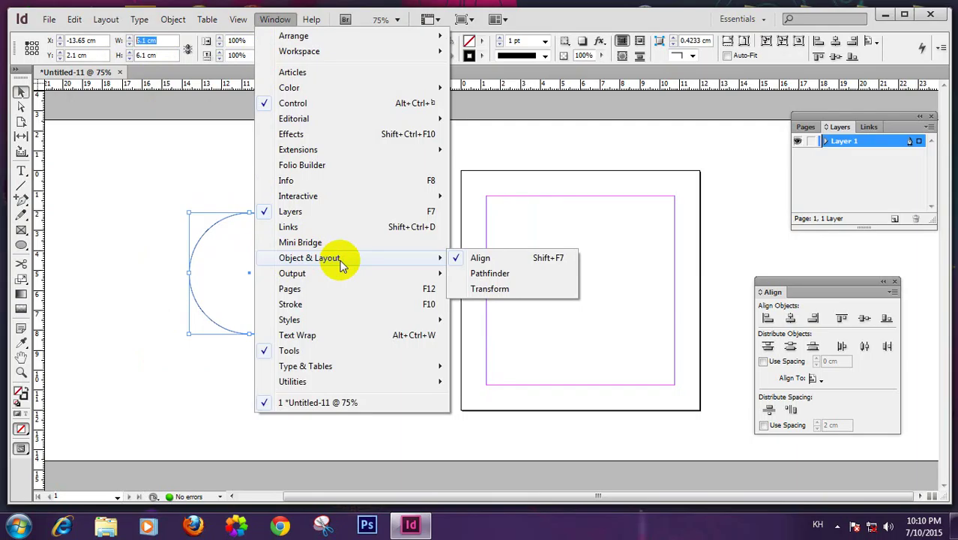
click(490, 288)
drag(456, 225, 323, 138)
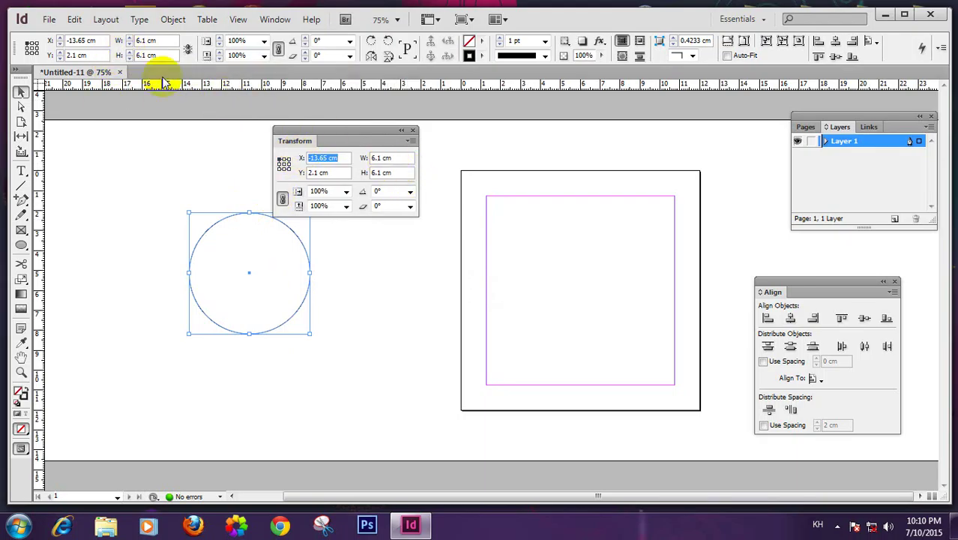
Set the circle's width and height to 11.5 cm and move the Transform panel clear of the circle
click(396, 158)
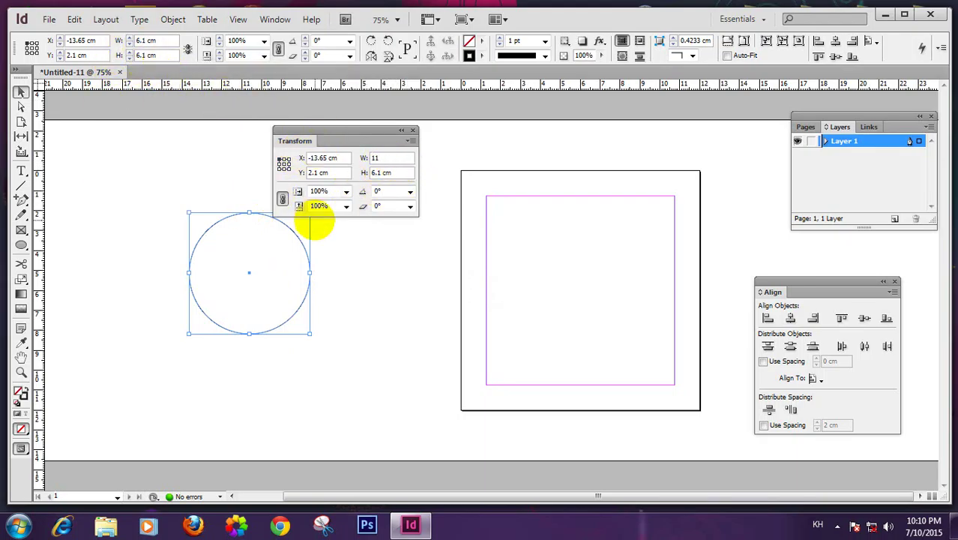
key(Tab)
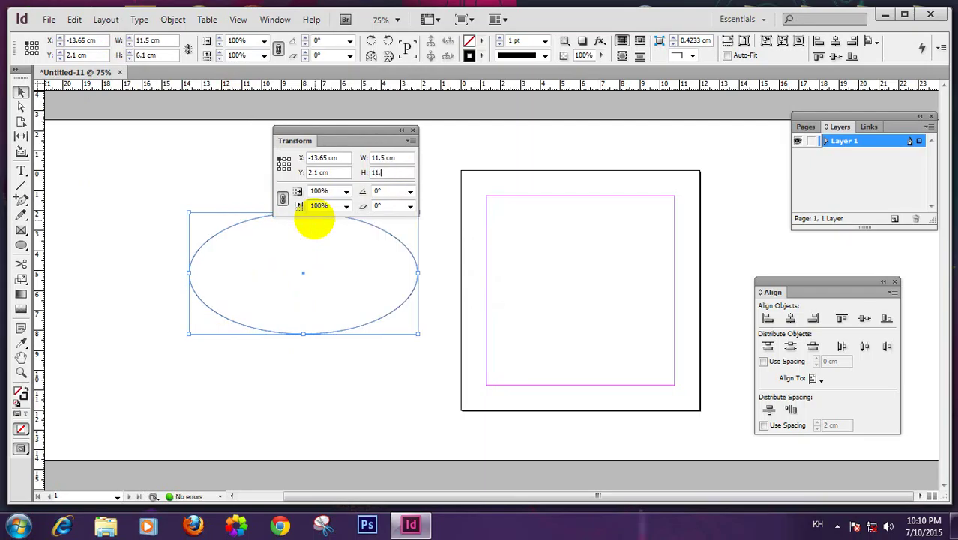
key(Return)
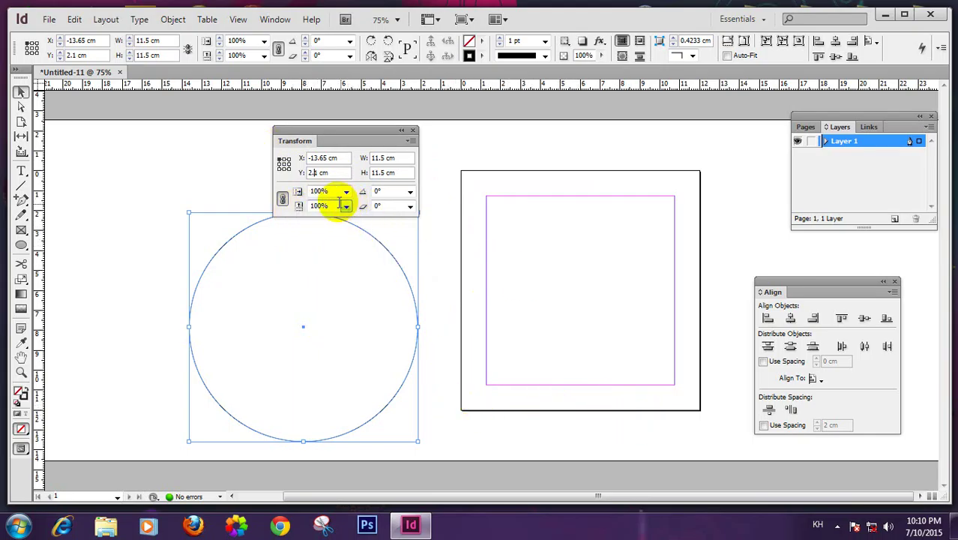
click(400, 158)
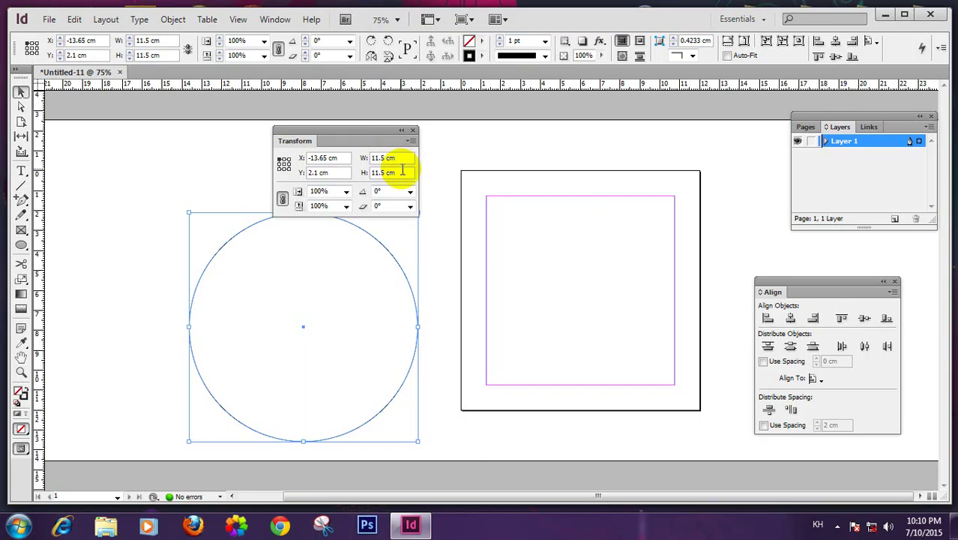
drag(368, 133, 200, 118)
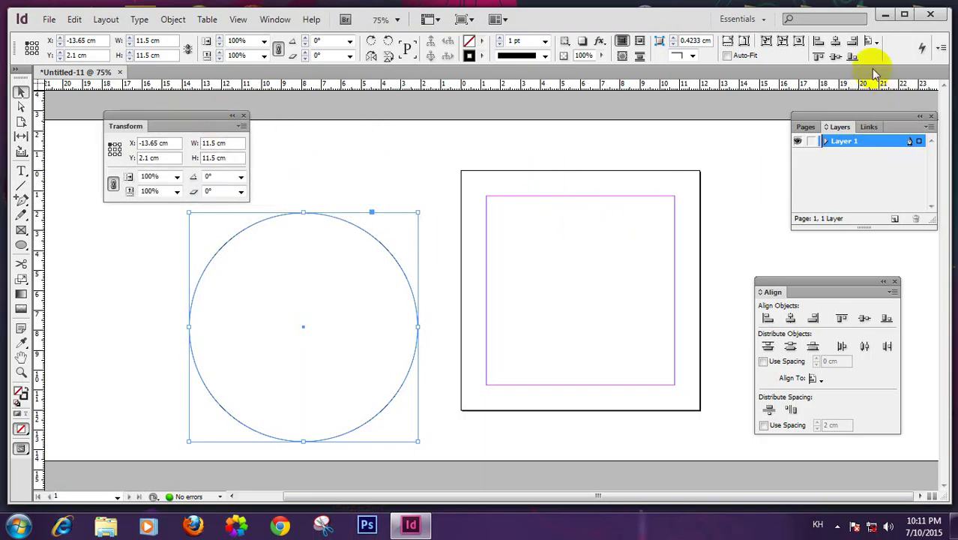
Centre the circle horizontally on the page, with alignment set to Align to Page
click(874, 43)
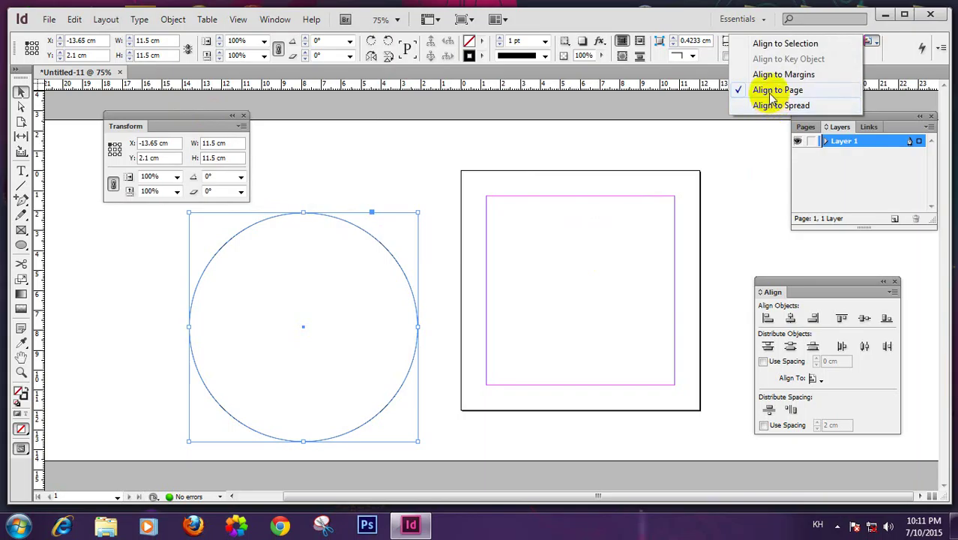
click(745, 167)
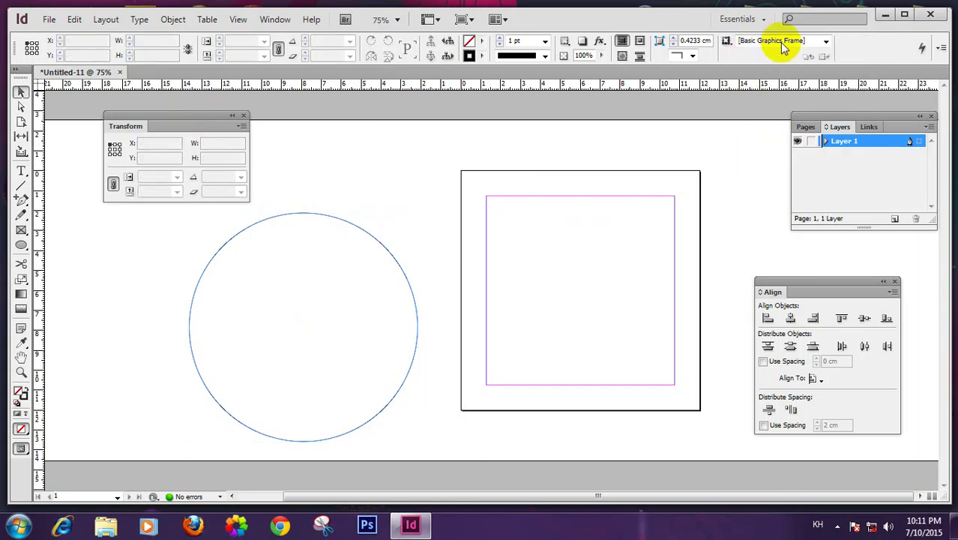
click(386, 251)
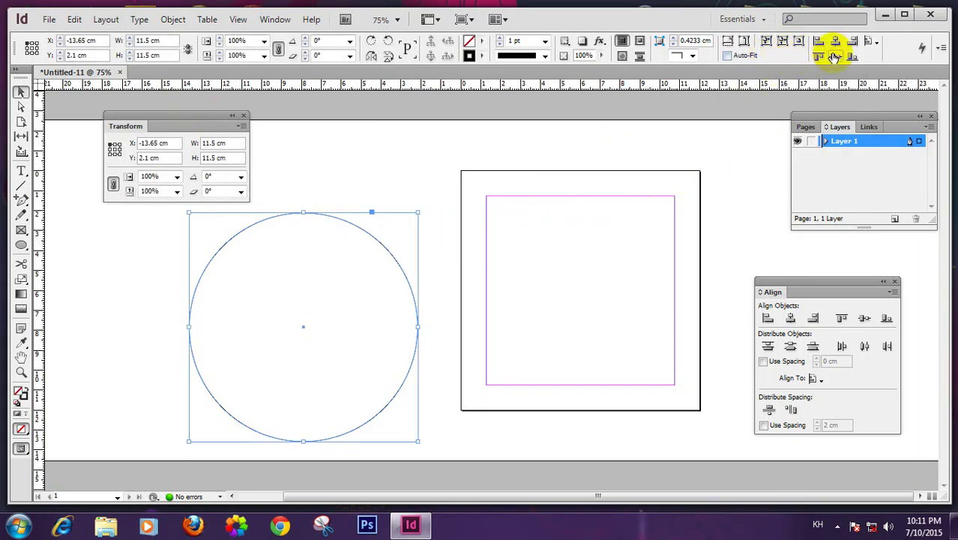
click(835, 43)
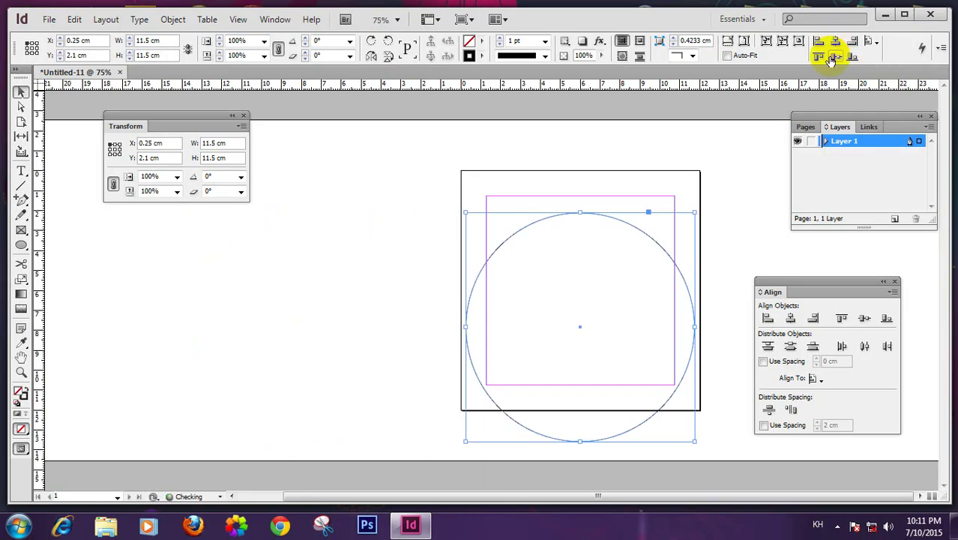
Centre the 11.5 cm circle vertically on the page and deselect it
click(835, 57)
click(669, 150)
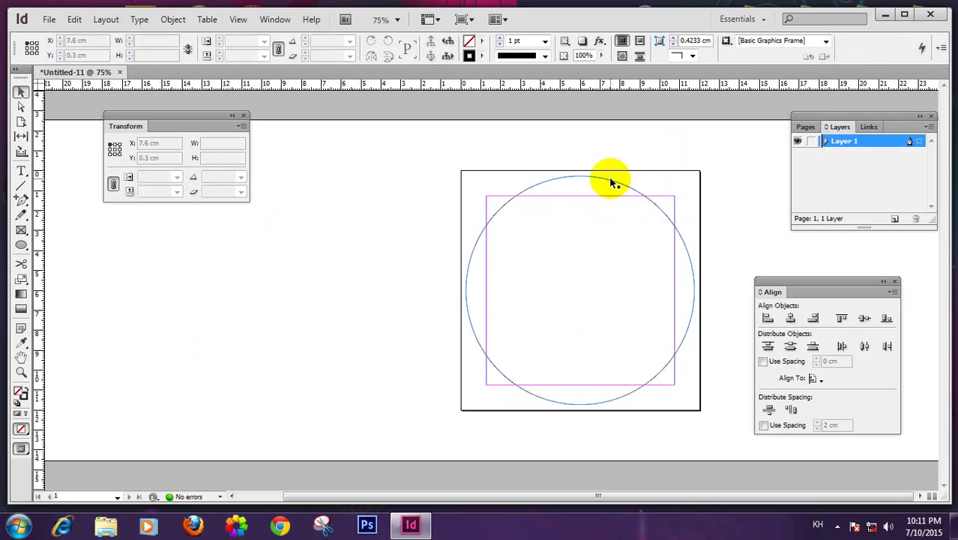
Move the circle off the page onto the pasteboard beside it, leaving it selected
drag(614, 184, 273, 238)
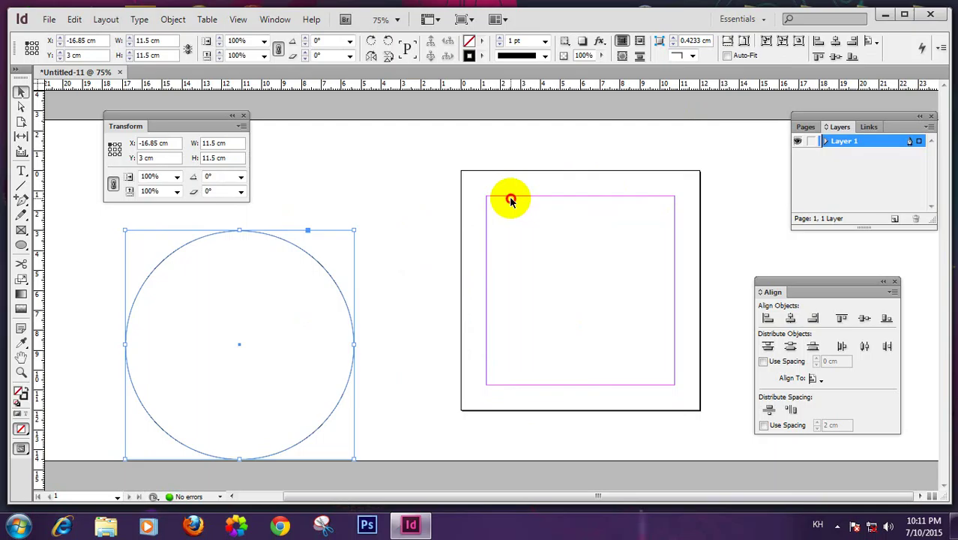
click(510, 200)
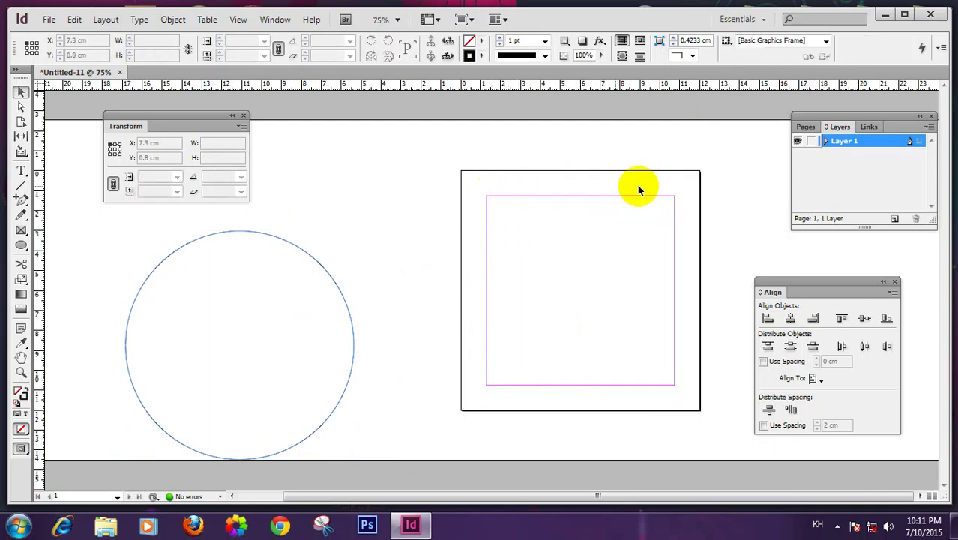
drag(275, 240, 280, 206)
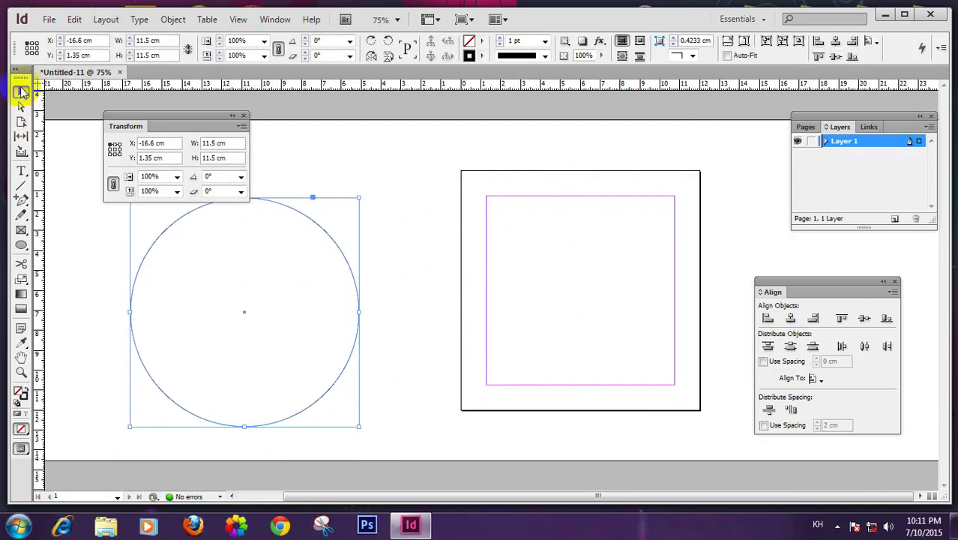
Create a new document 12 cm wide and 12 cm high with all margins set to 0
click(48, 19)
mouse_move(70, 36)
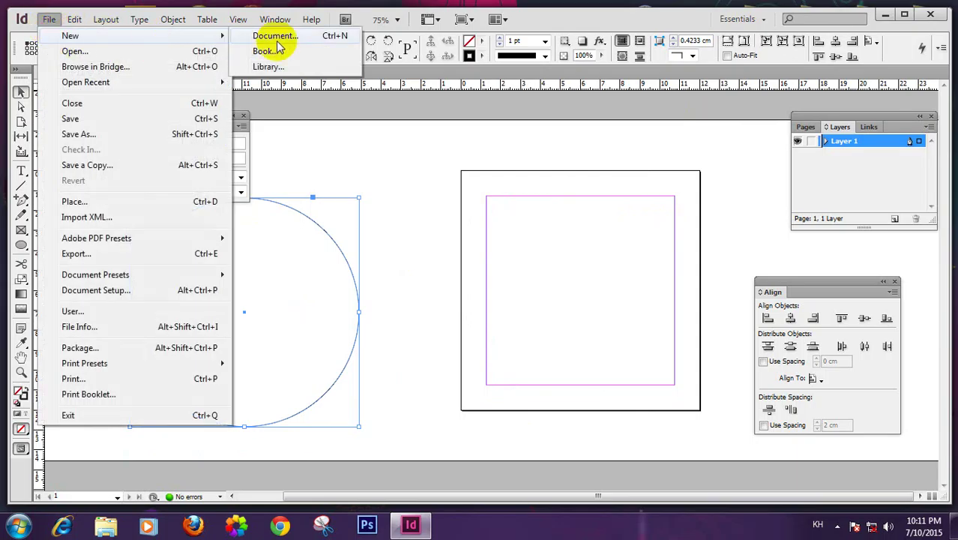
click(273, 36)
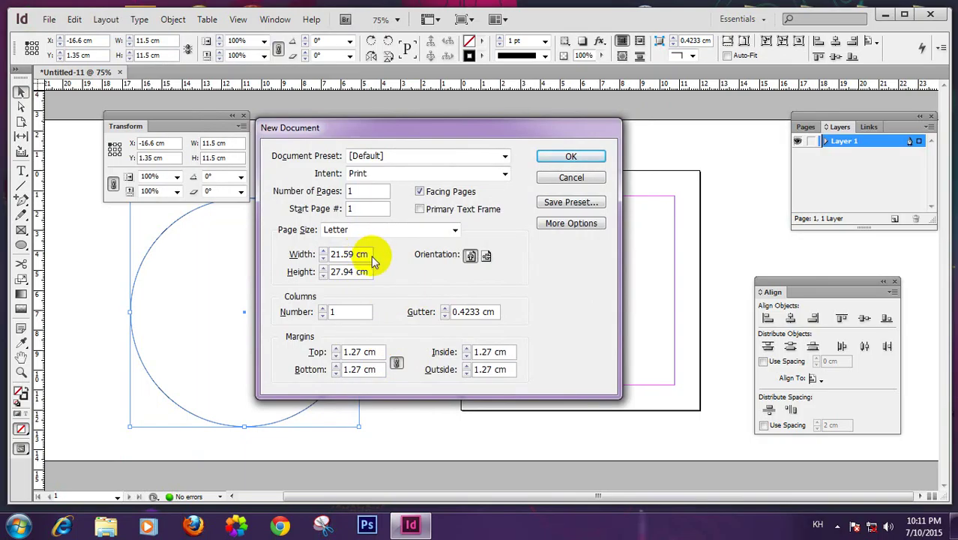
drag(374, 259, 277, 260)
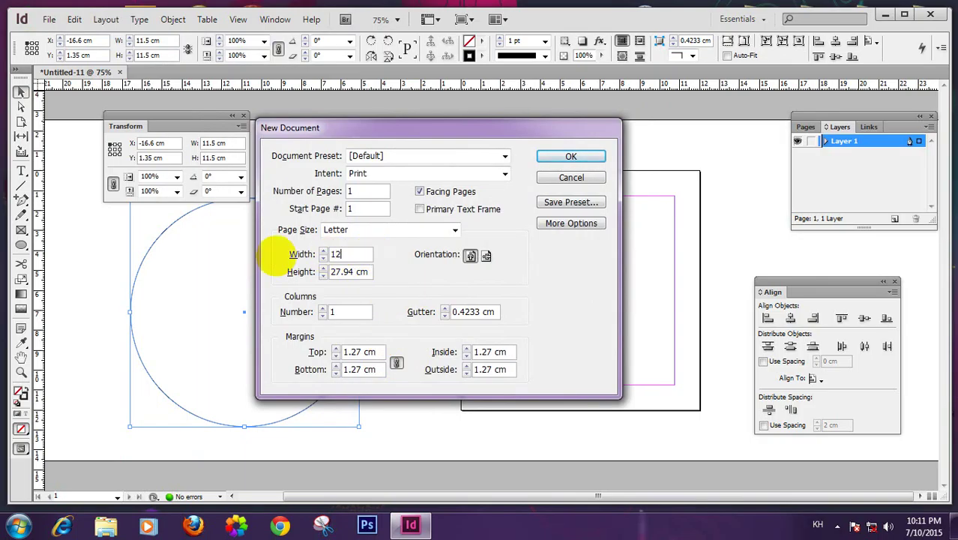
text(12)
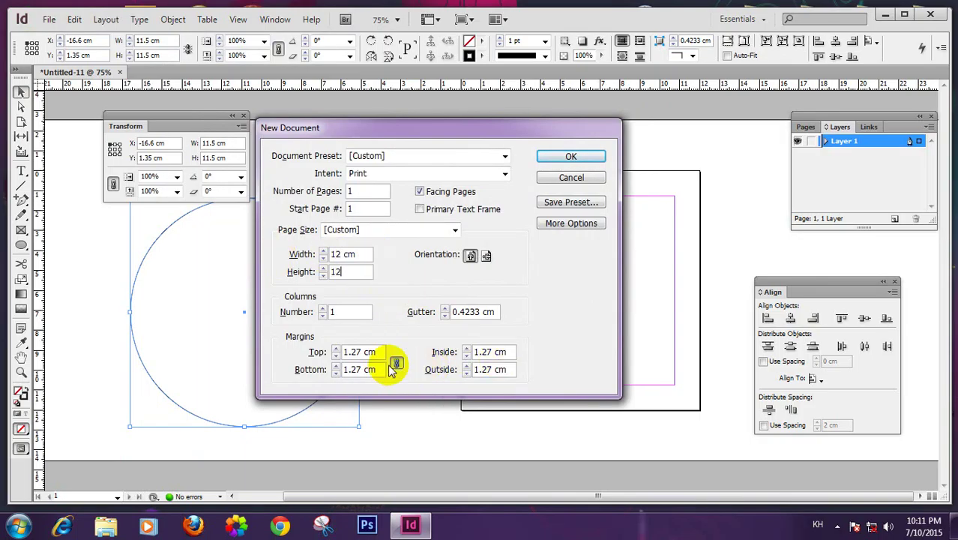
drag(367, 353, 276, 359)
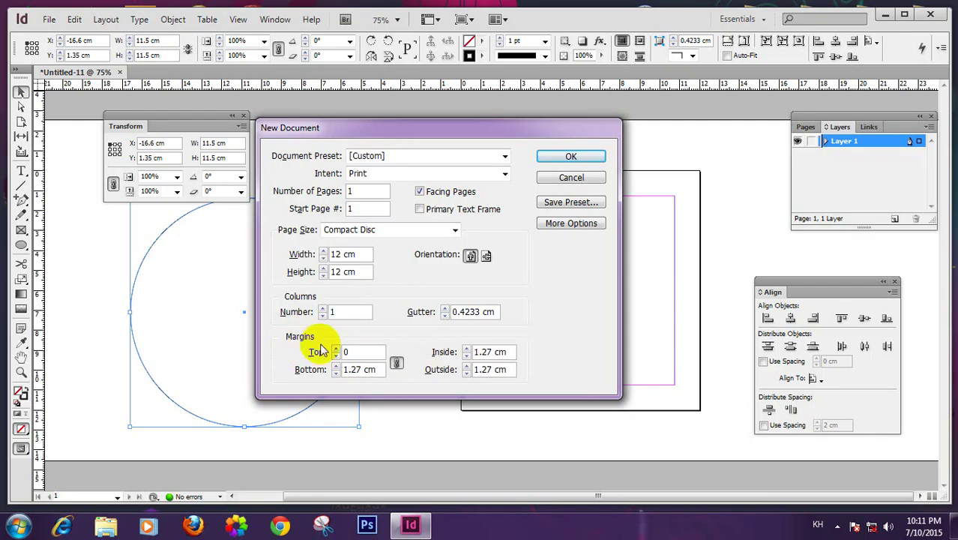
click(568, 155)
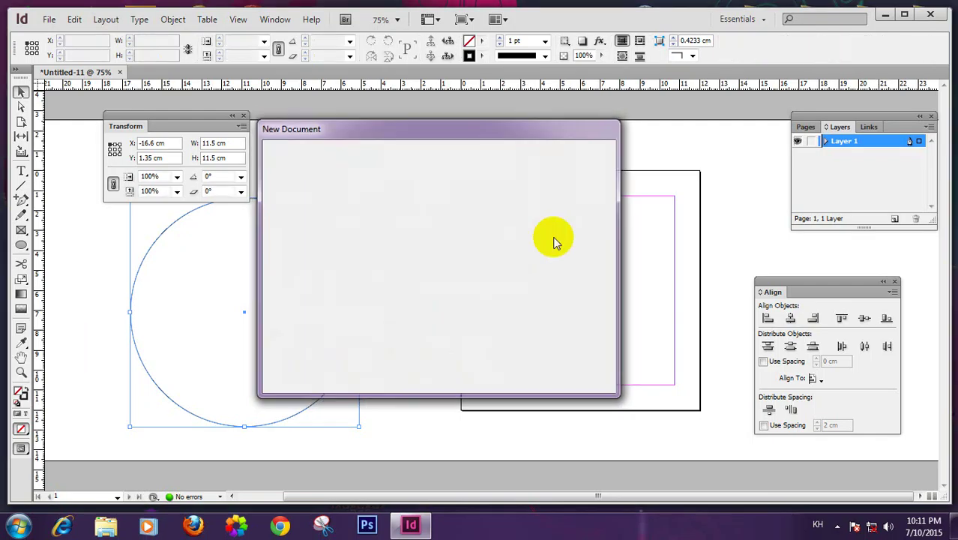
Draw a circle about 5.5 cm in diameter with the Ellipse tool on the pasteboard beside the page
ctrl+alt+click(471, 267)
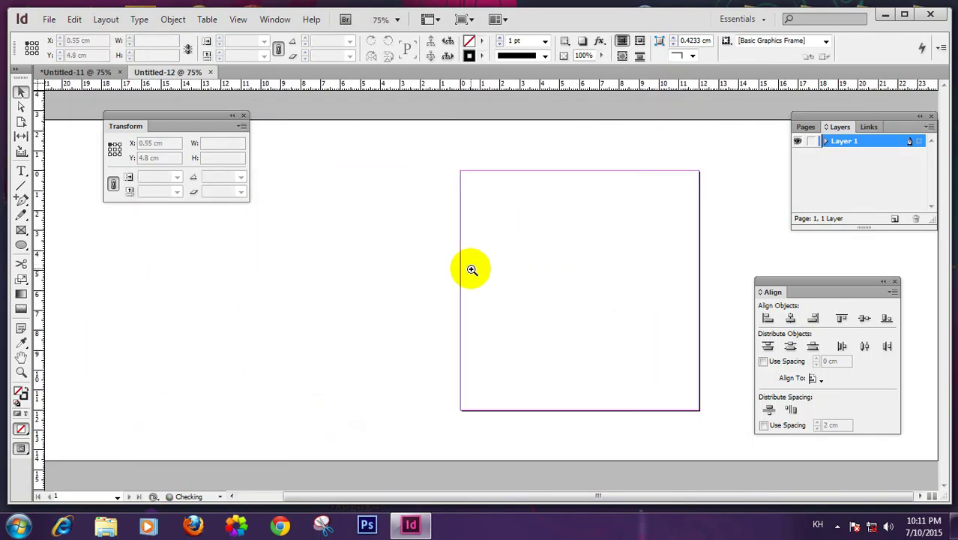
click(21, 245)
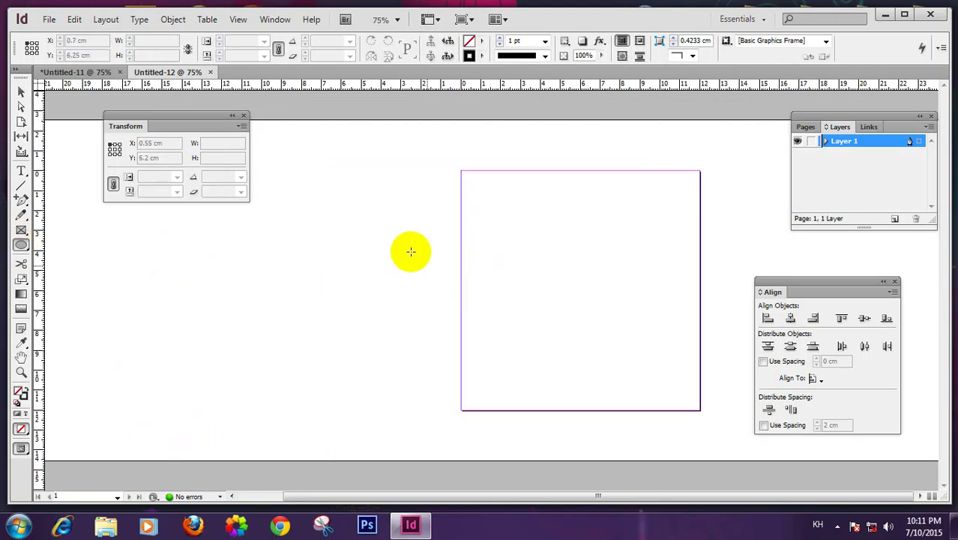
drag(280, 201, 386, 337)
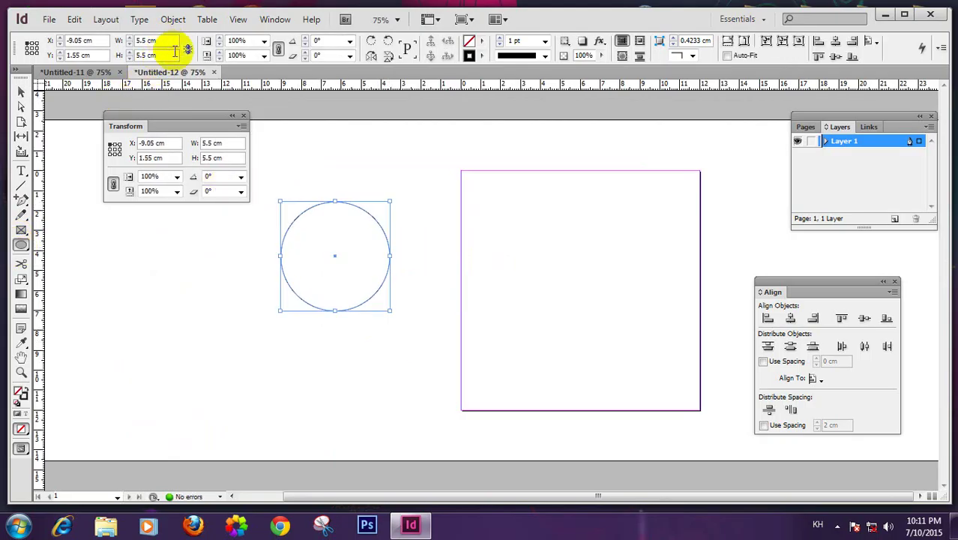
Set the circle's width and height to 12 cm and move it clear of the page onto the pasteboard
click(225, 143)
key(Return)
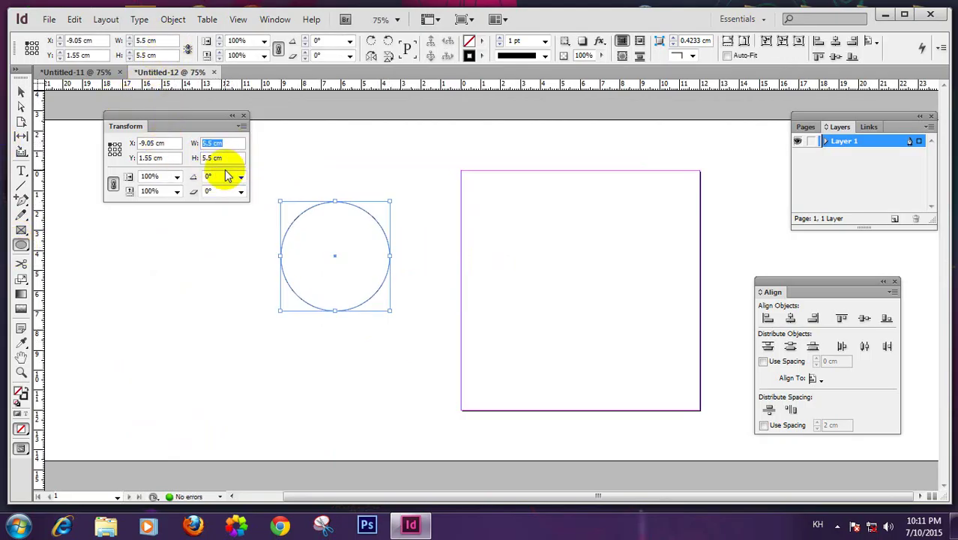
text(12)
key(Tab)
text(12)
key(Return)
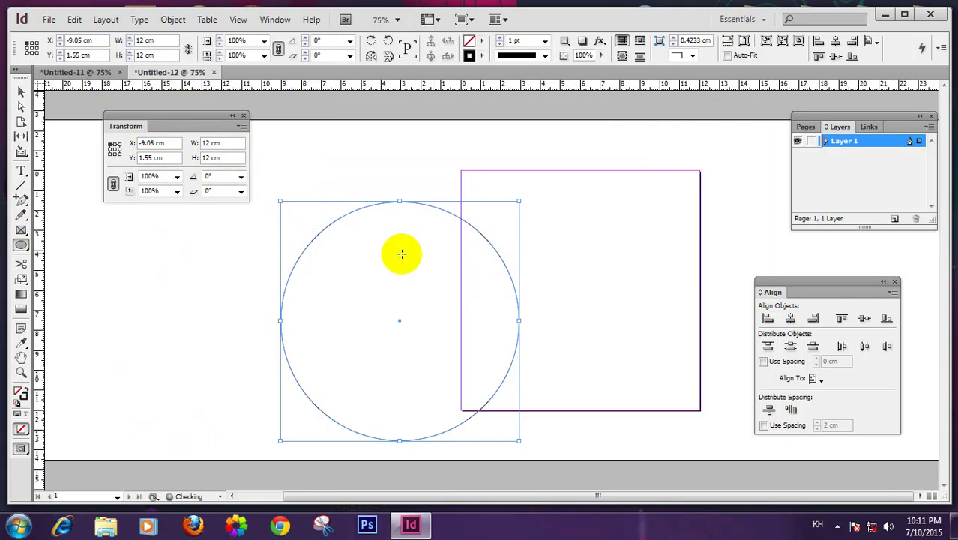
click(21, 91)
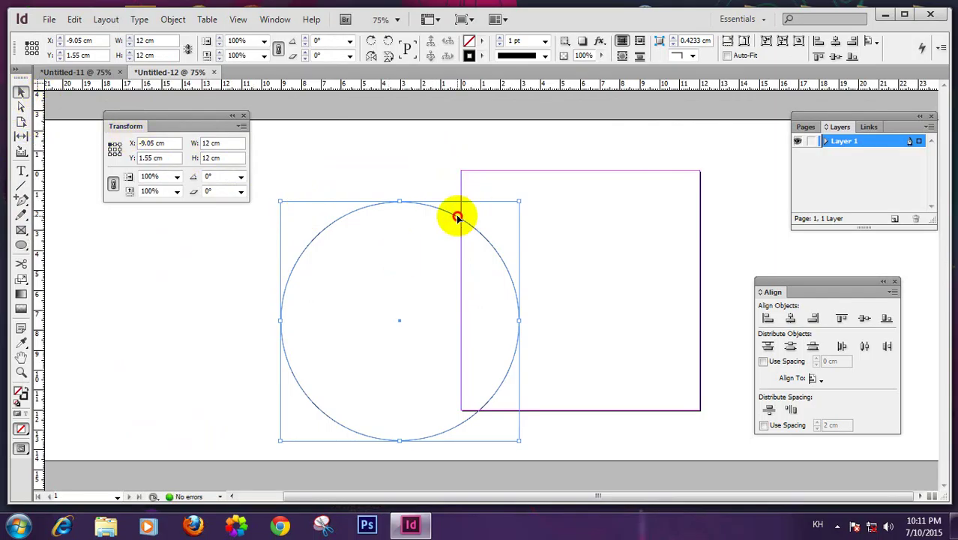
drag(457, 218, 392, 200)
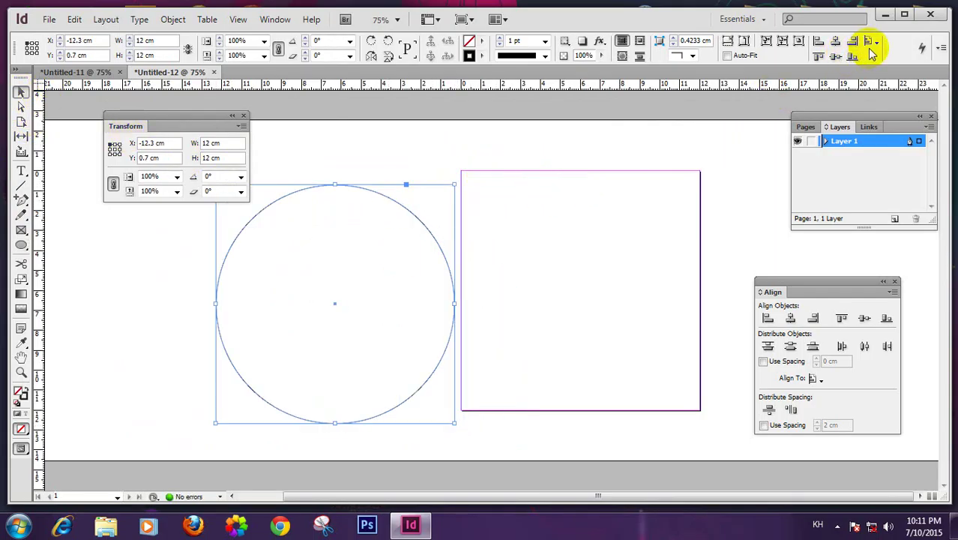
Check the alignment reference for the circle and close the Align and Transform panels
click(871, 44)
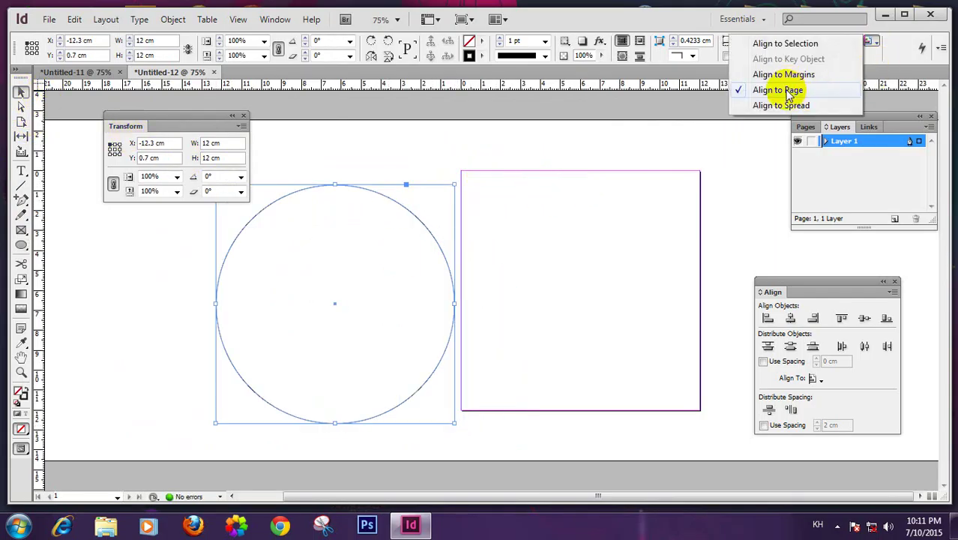
click(895, 281)
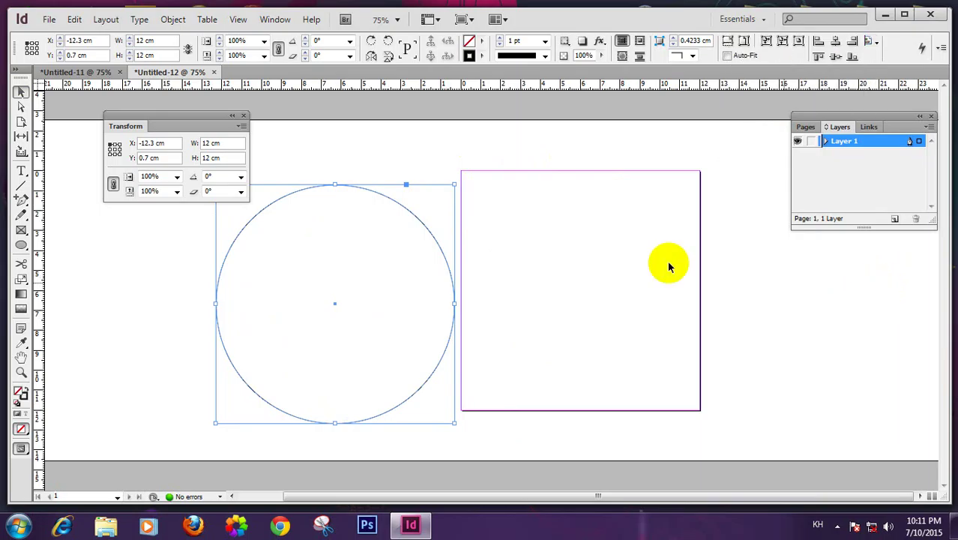
click(243, 116)
Show the Align panel again
click(276, 20)
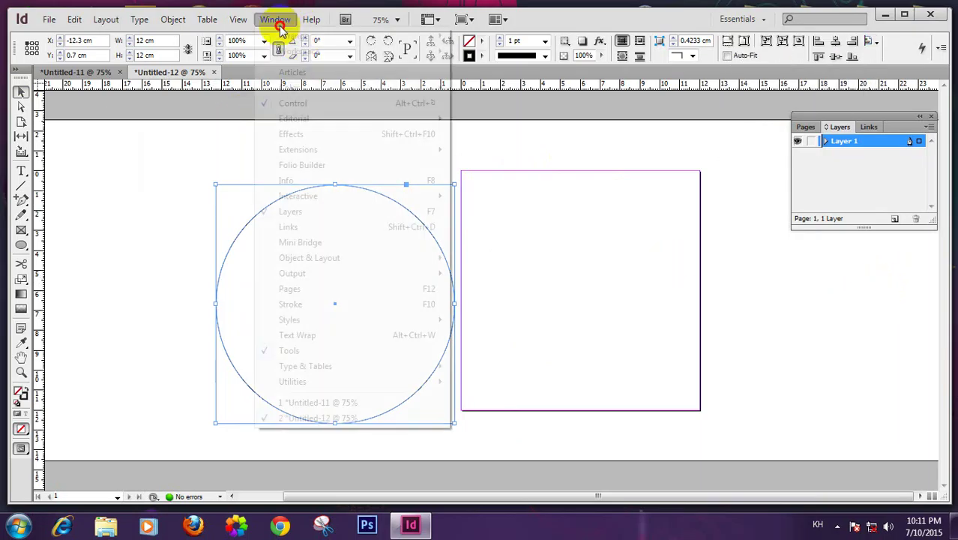
mouse_move(318, 268)
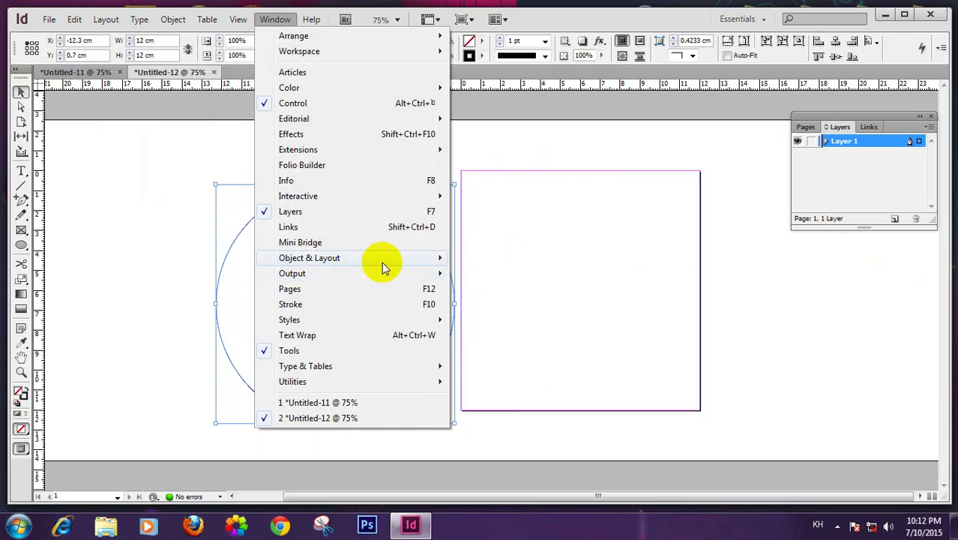
click(494, 262)
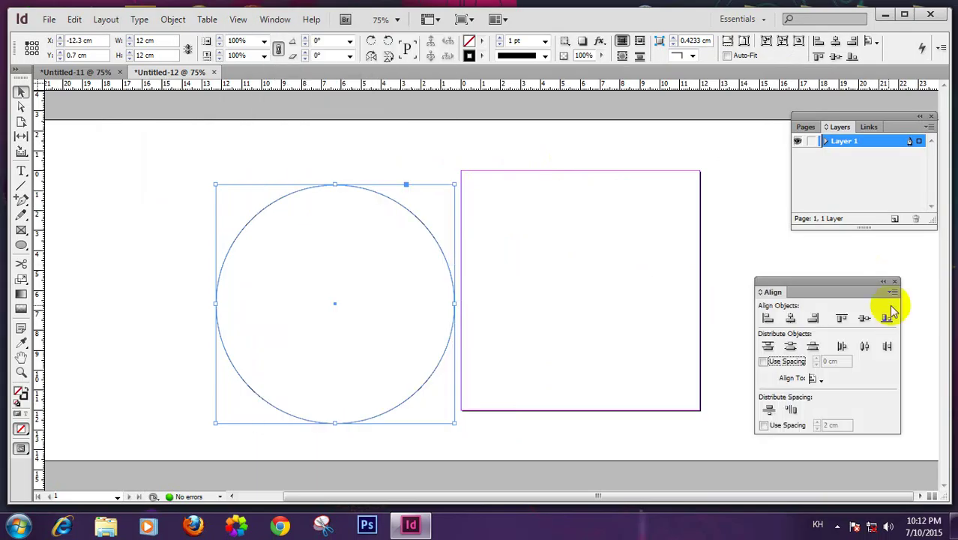
Centre the 12 cm circle horizontally and vertically using Align to Page, and deselect it
click(816, 379)
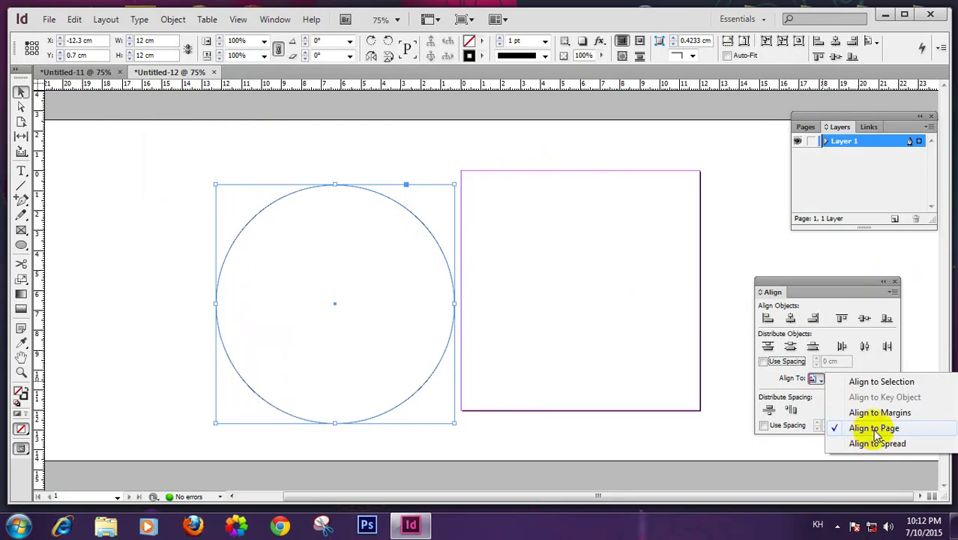
click(791, 320)
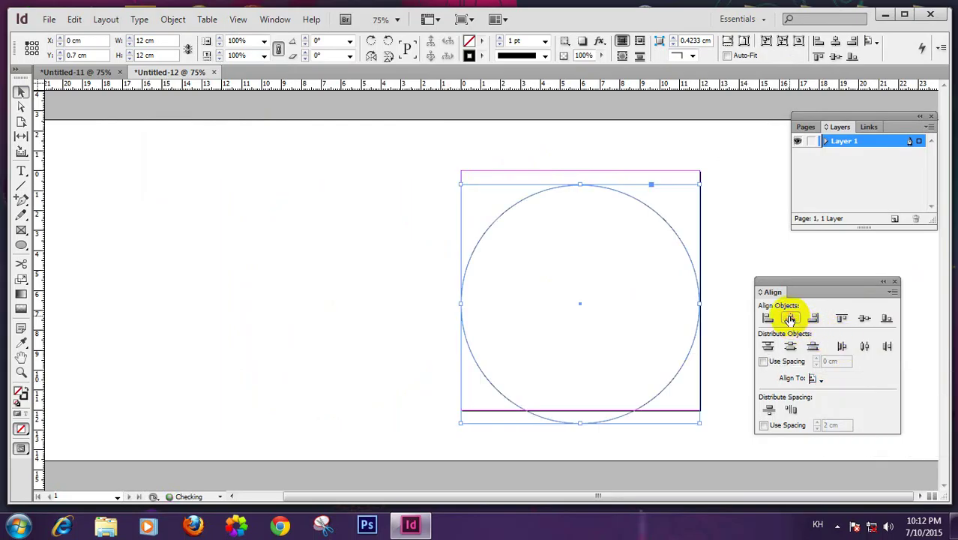
click(865, 318)
click(755, 247)
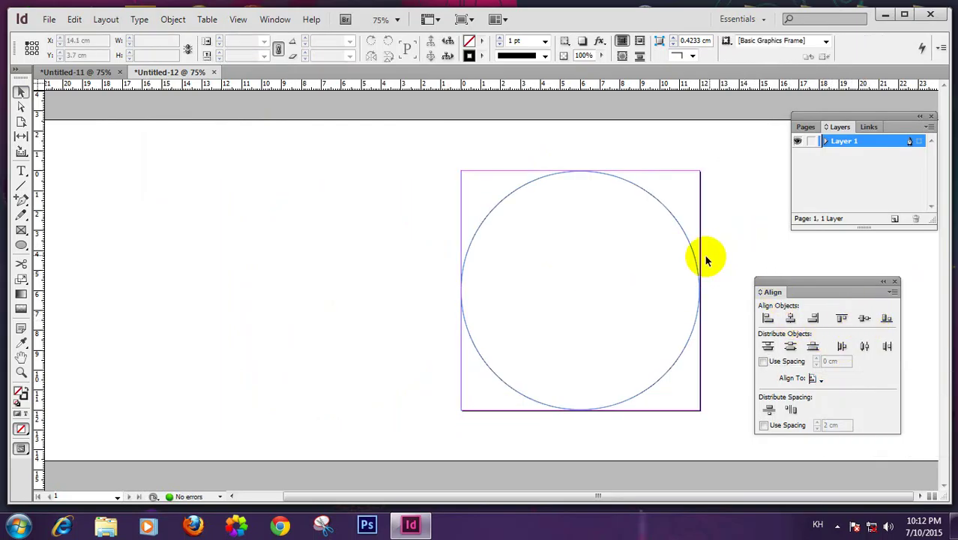
Set the width and height of the circle on the page to 11.5 cm
click(663, 208)
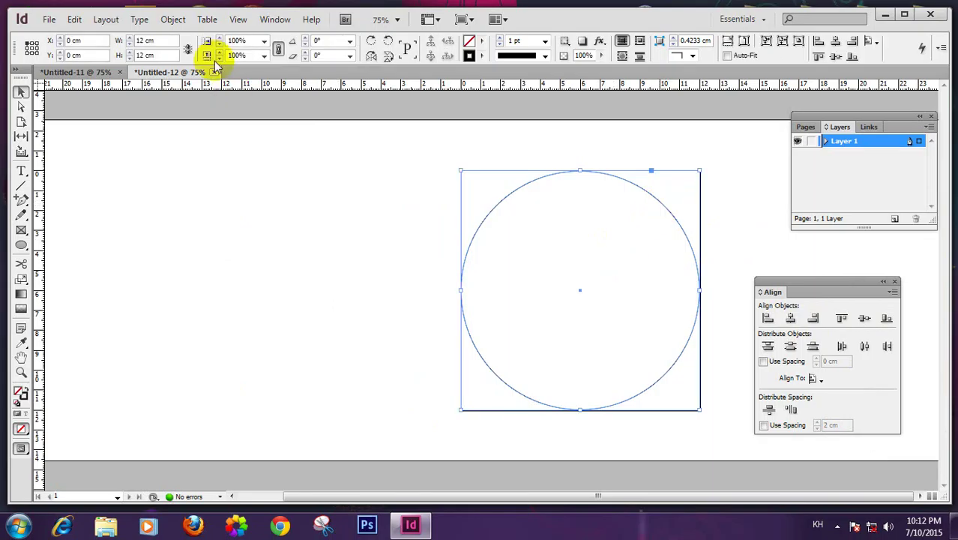
click(160, 42)
text(11.5)
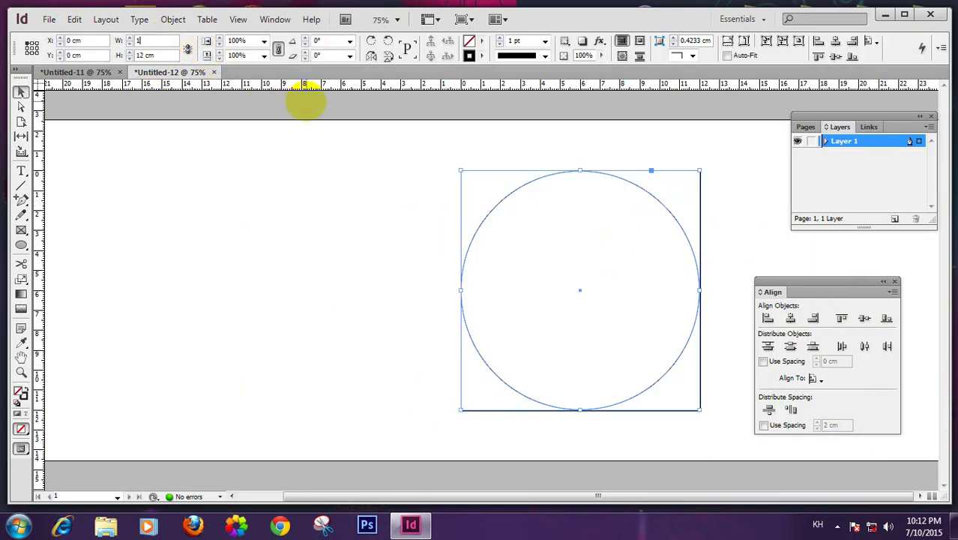
key(Tab)
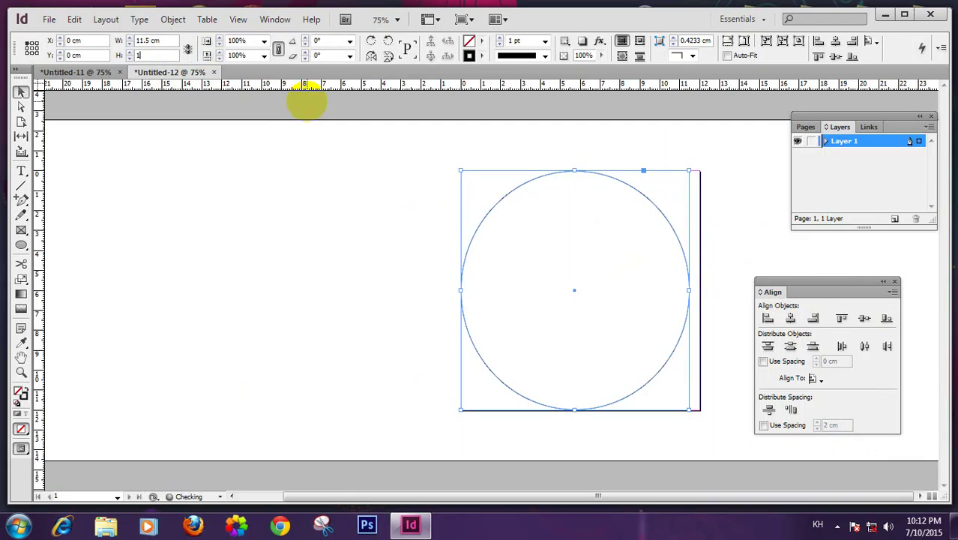
text(11.5)
key(Return)
click(370, 228)
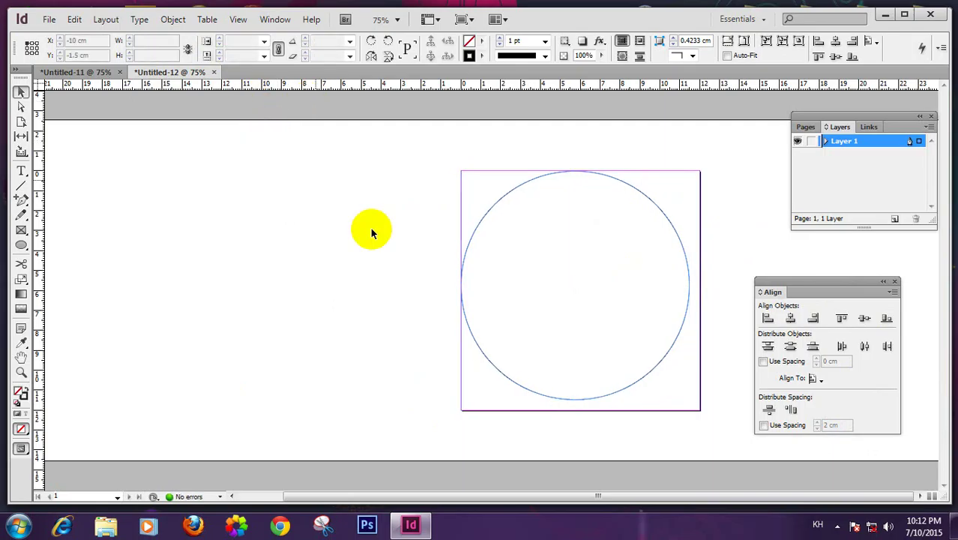
Centre the 11.5 cm circle horizontally and vertically on the page and deselect it
click(598, 229)
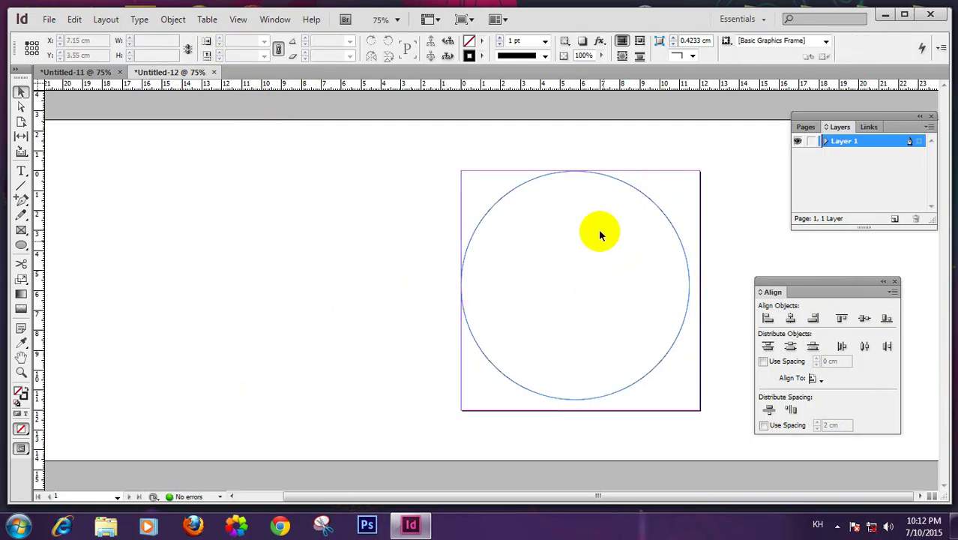
click(791, 318)
click(864, 318)
click(718, 222)
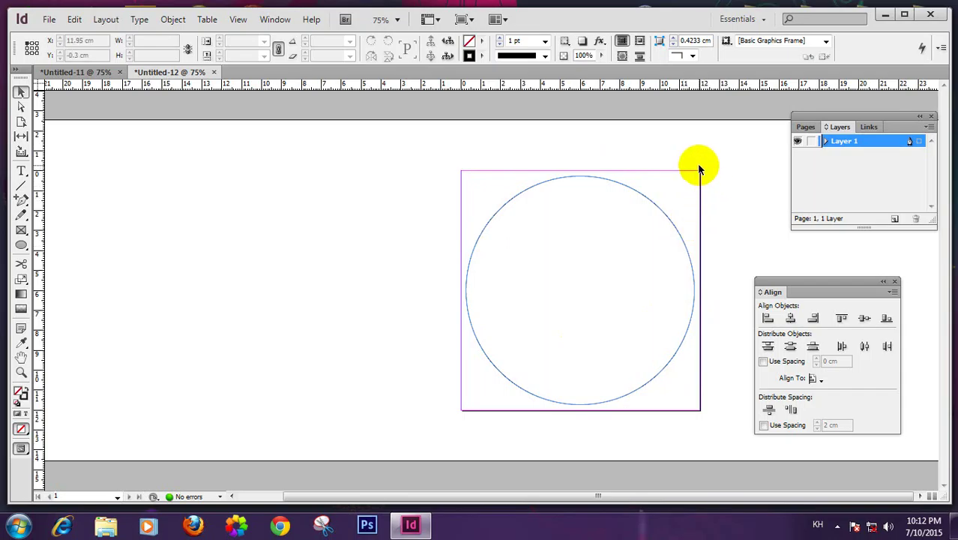
Select the centred circle and show the Transform panel
click(478, 243)
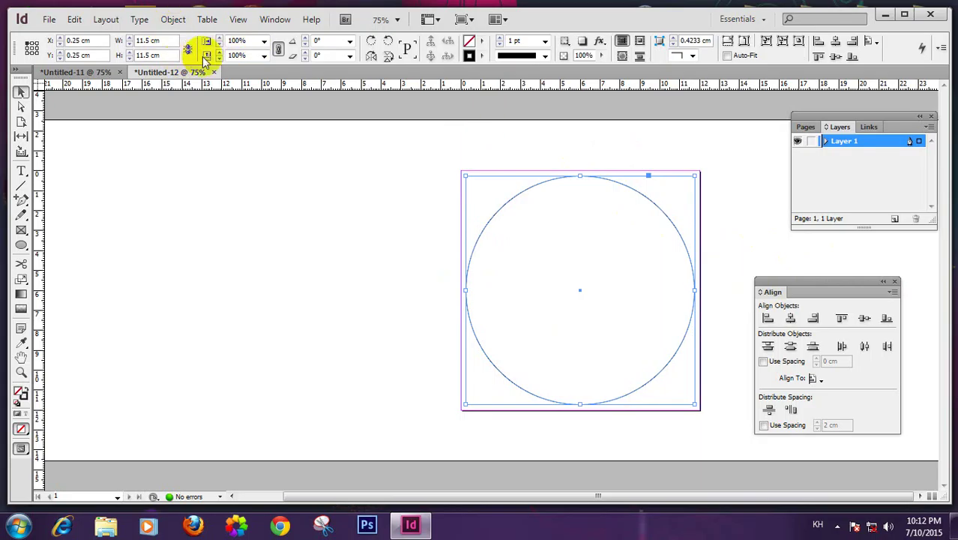
click(275, 20)
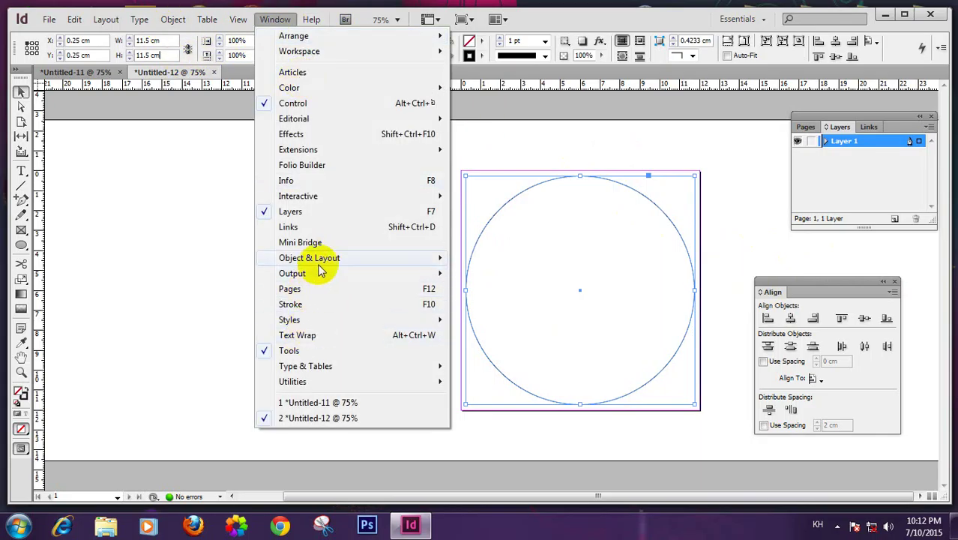
mouse_move(316, 263)
click(489, 288)
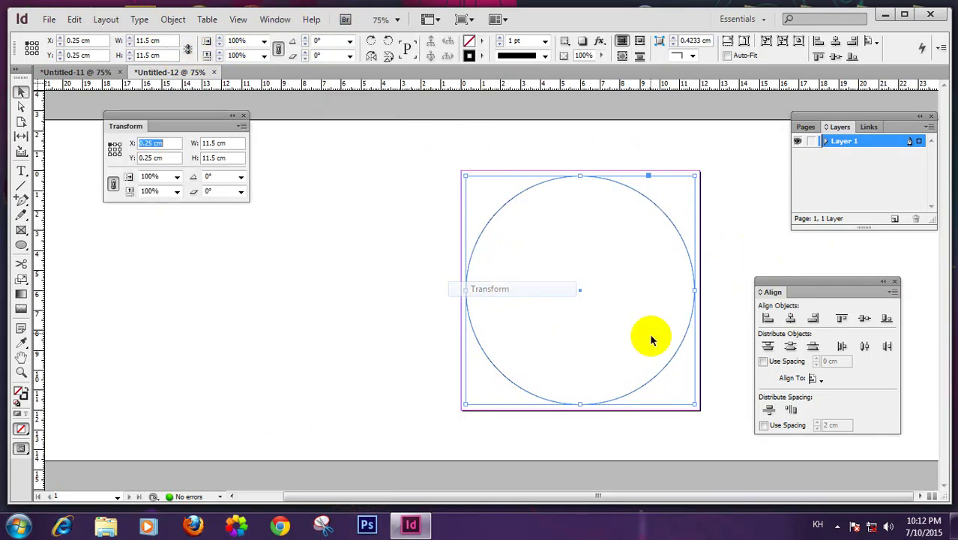
key(Escape)
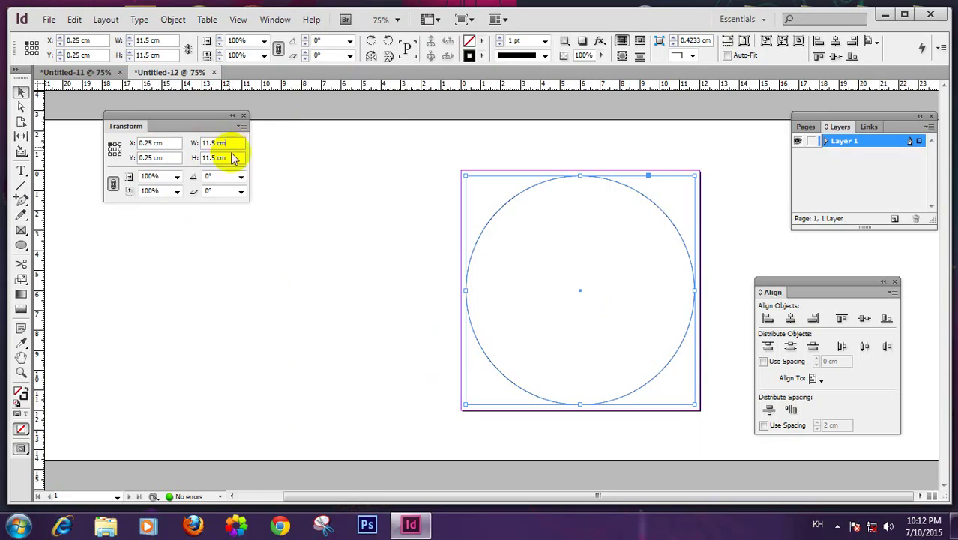
Close the Transform panel, review the Align To options for the circle and deselect it
click(243, 117)
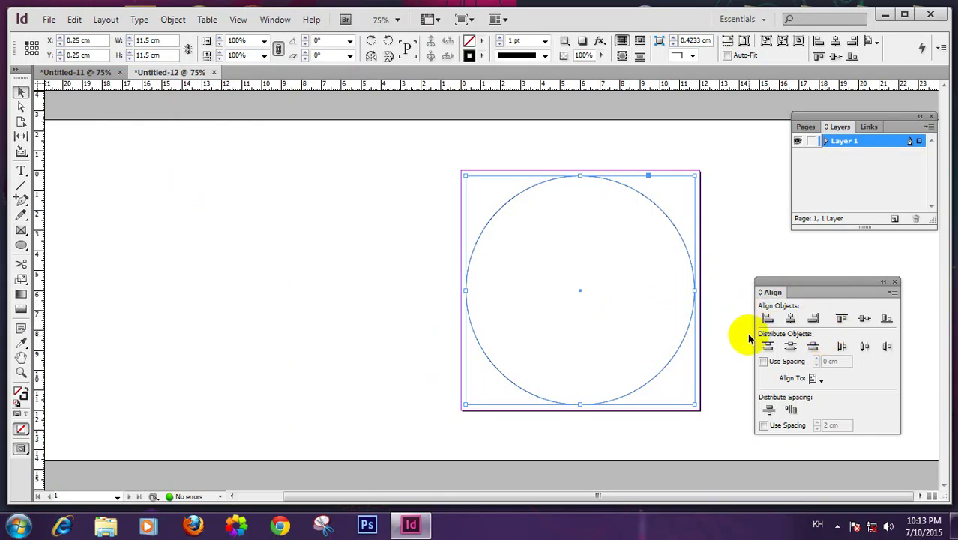
click(820, 380)
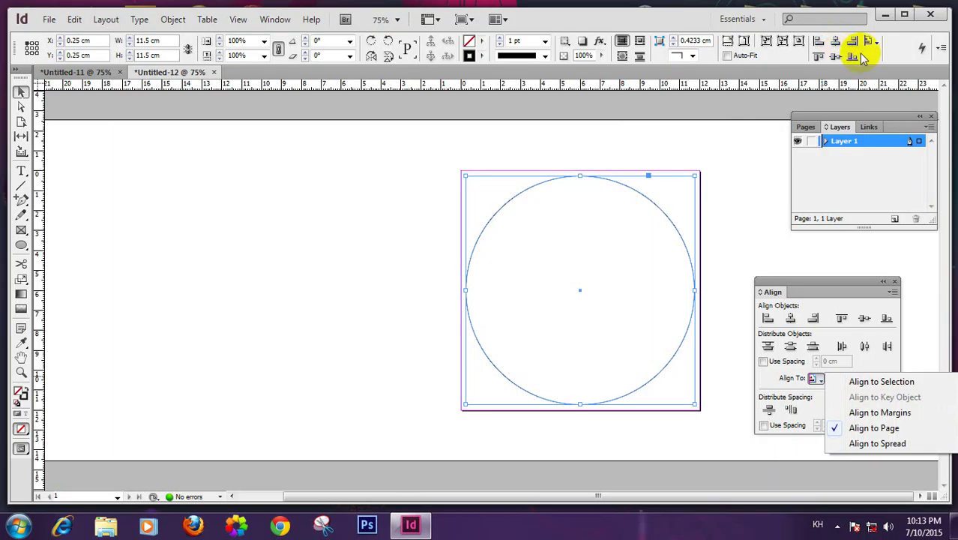
click(868, 41)
click(868, 42)
click(653, 167)
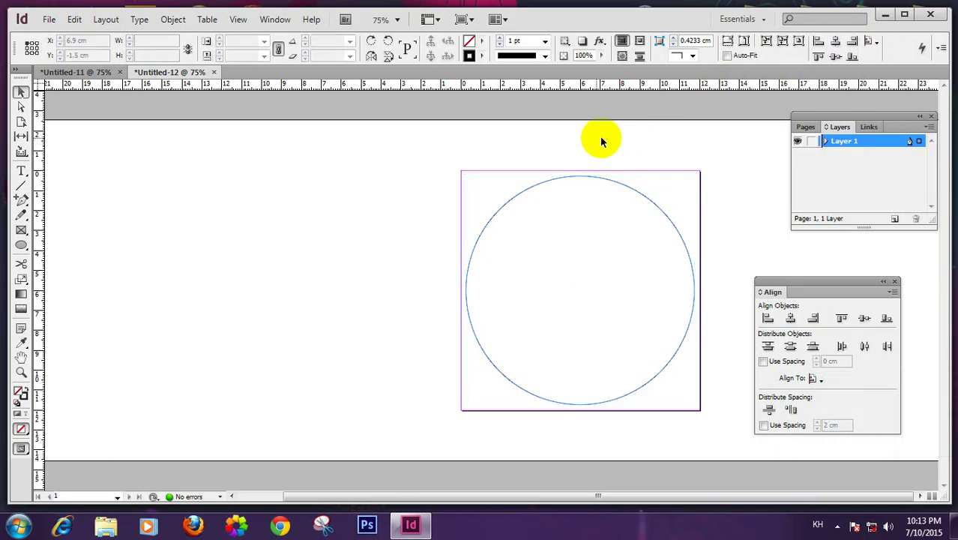
click(589, 256)
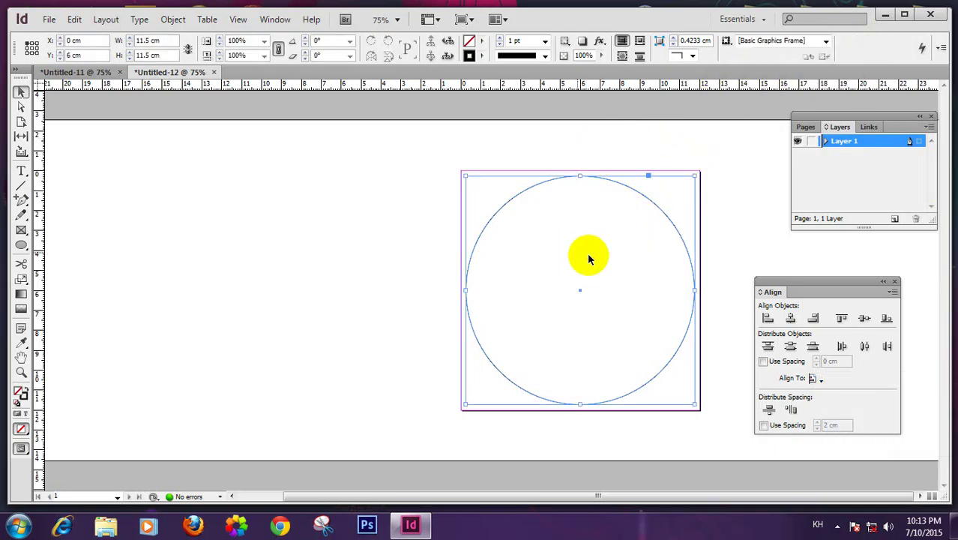
click(761, 228)
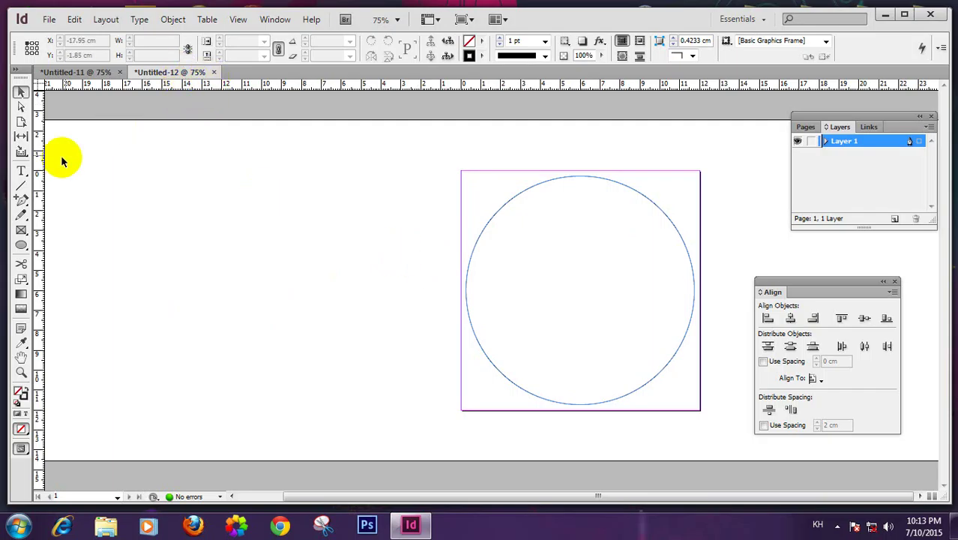
Select the circle on the page and delete it
click(22, 171)
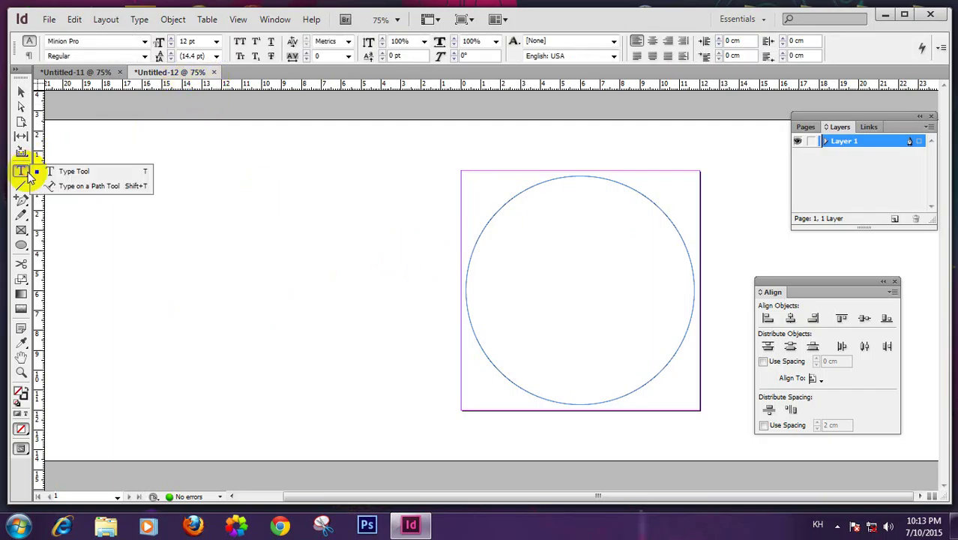
drag(28, 174, 55, 194)
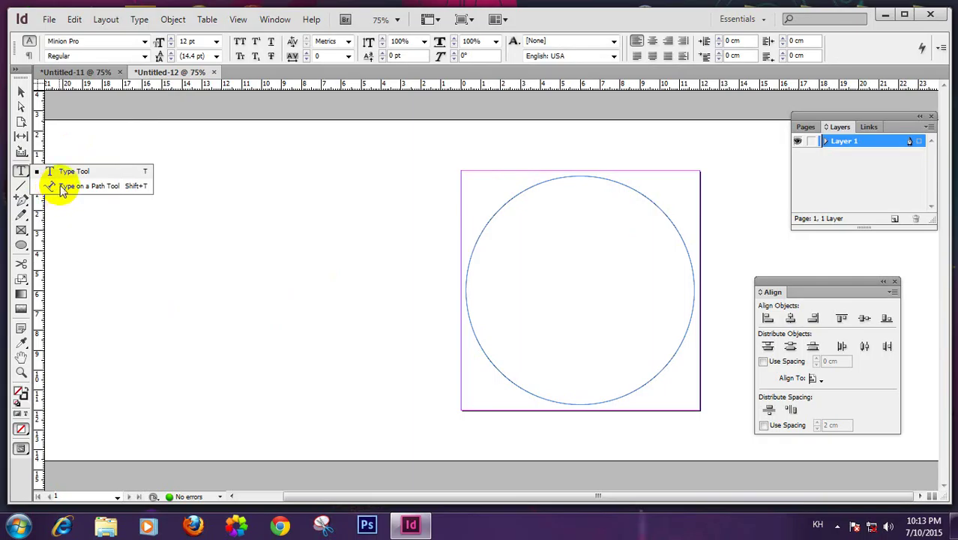
click(21, 92)
drag(365, 165, 634, 306)
key(Delete)
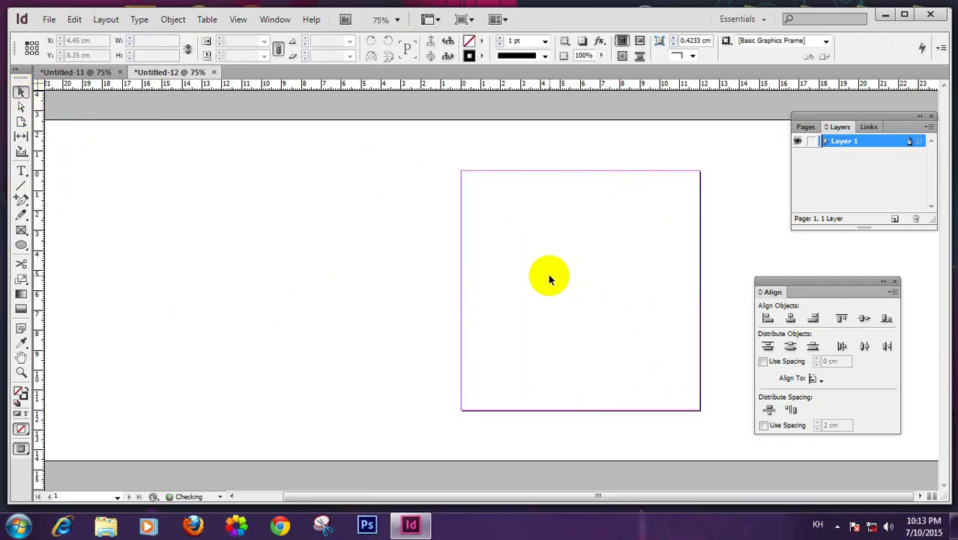
Close both open documents, Untitled-12 and Untitled-11, without saving changes
click(213, 72)
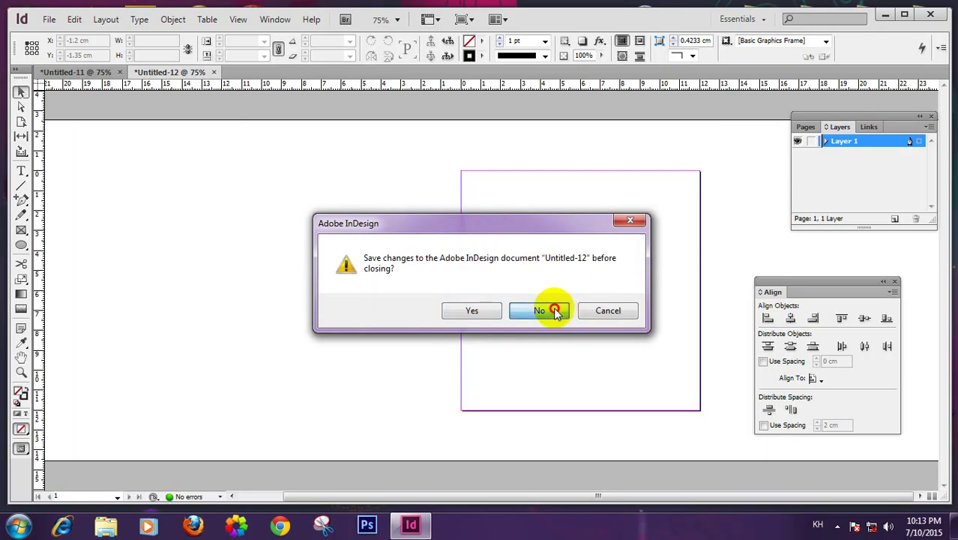
click(555, 310)
click(119, 72)
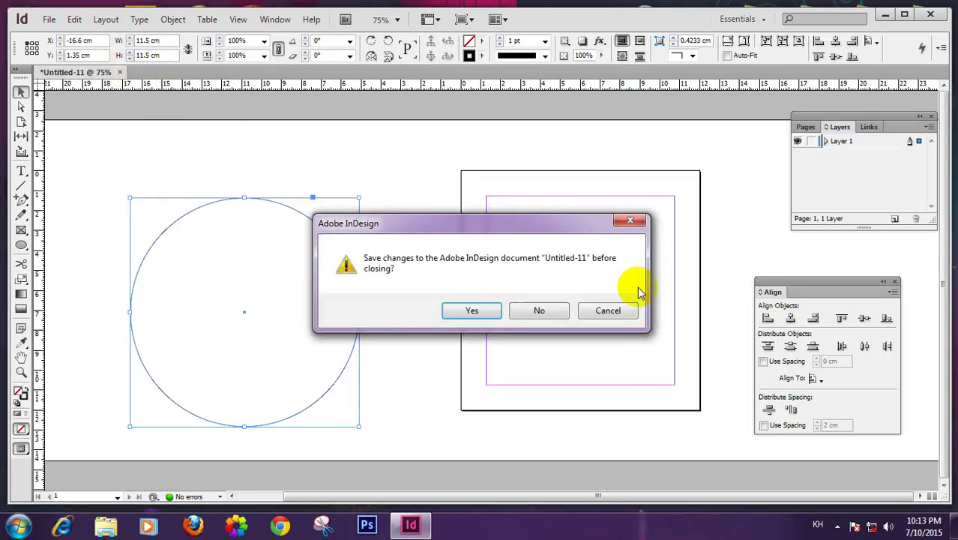
click(553, 310)
click(699, 83)
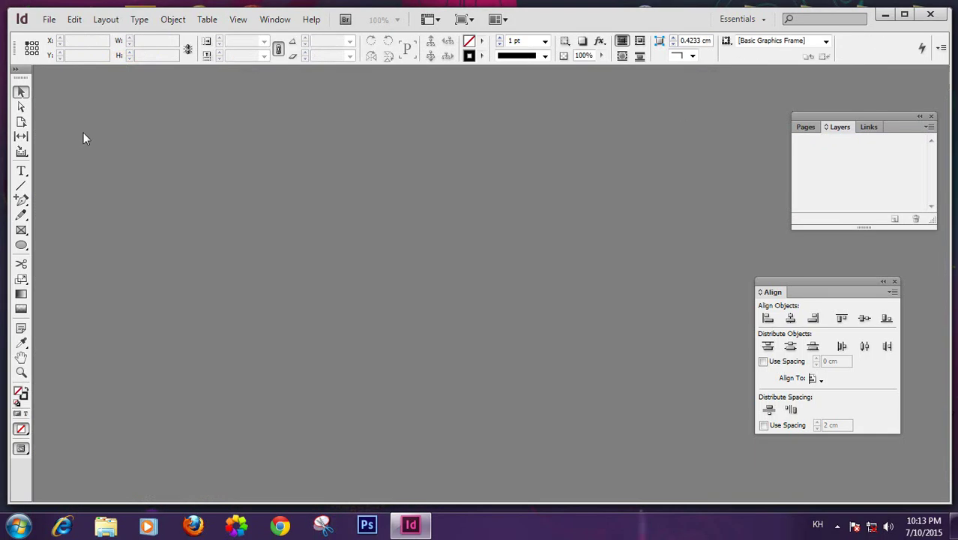
Create a new one-page print document with the A5 page size and 1.27 cm margins
click(46, 20)
mouse_move(71, 35)
click(270, 35)
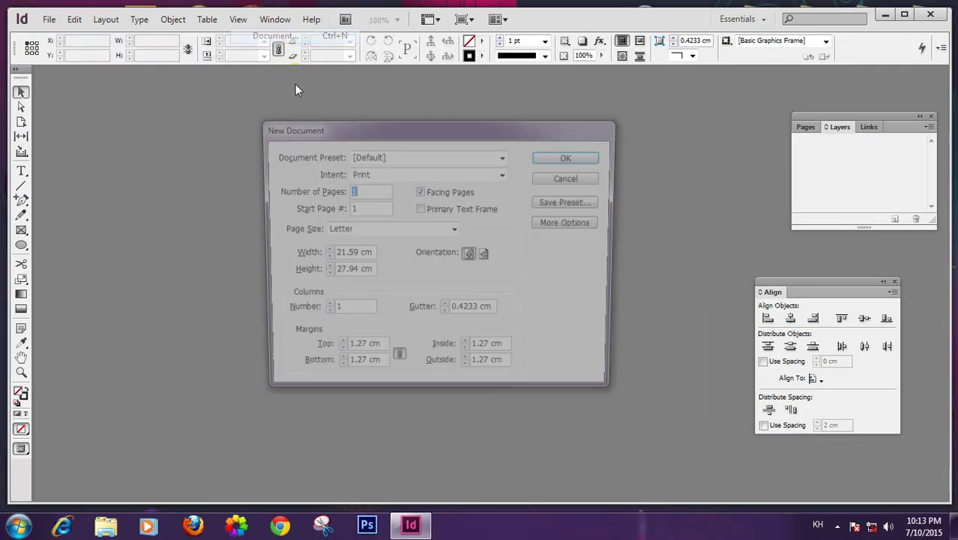
click(371, 229)
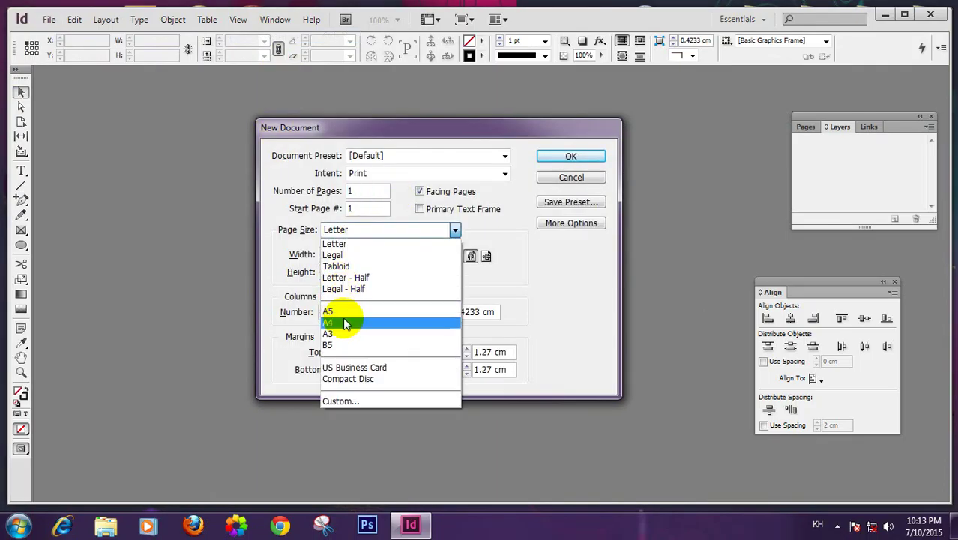
click(348, 318)
click(443, 229)
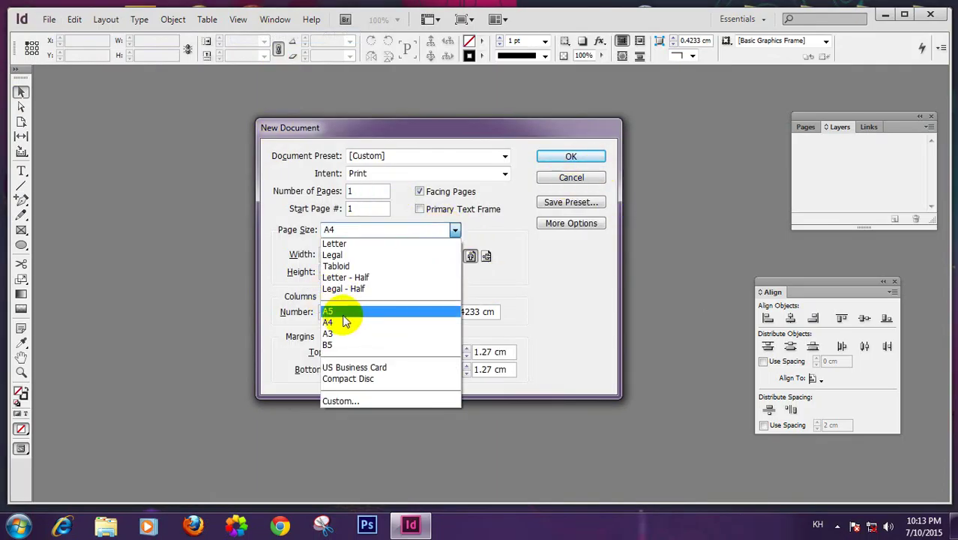
click(349, 311)
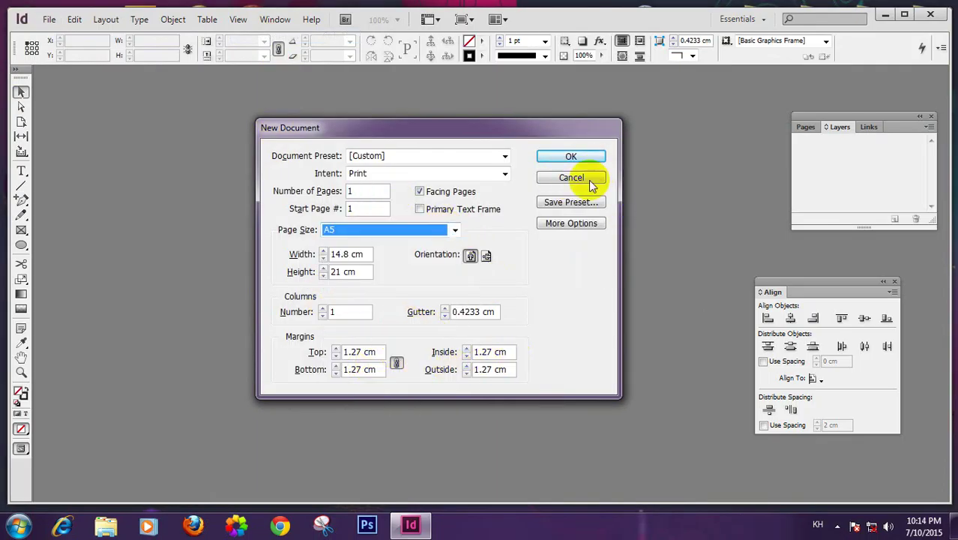
click(581, 224)
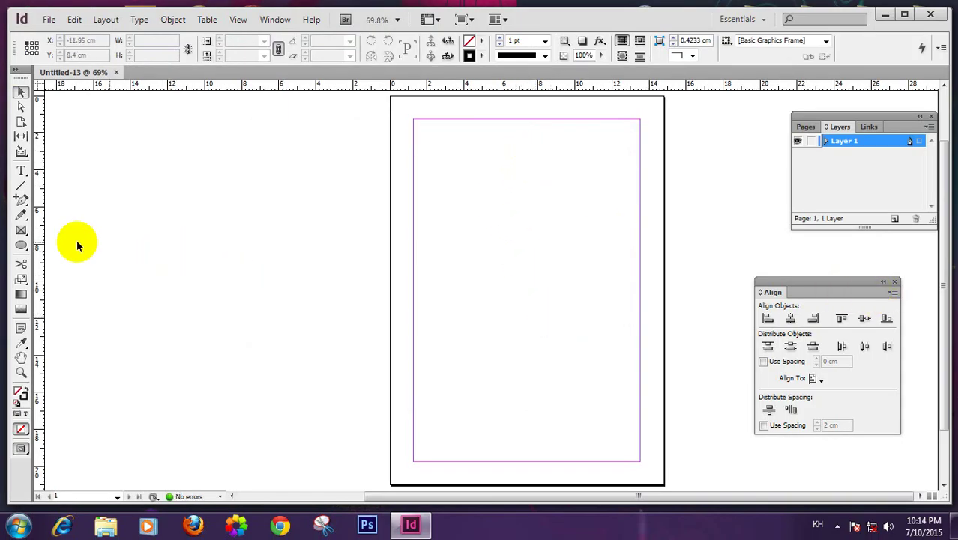
Draw a text frame about 11.7 × 7.9 cm with the Type tool in the upper part of the page, inside the margins
click(22, 171)
click(22, 171)
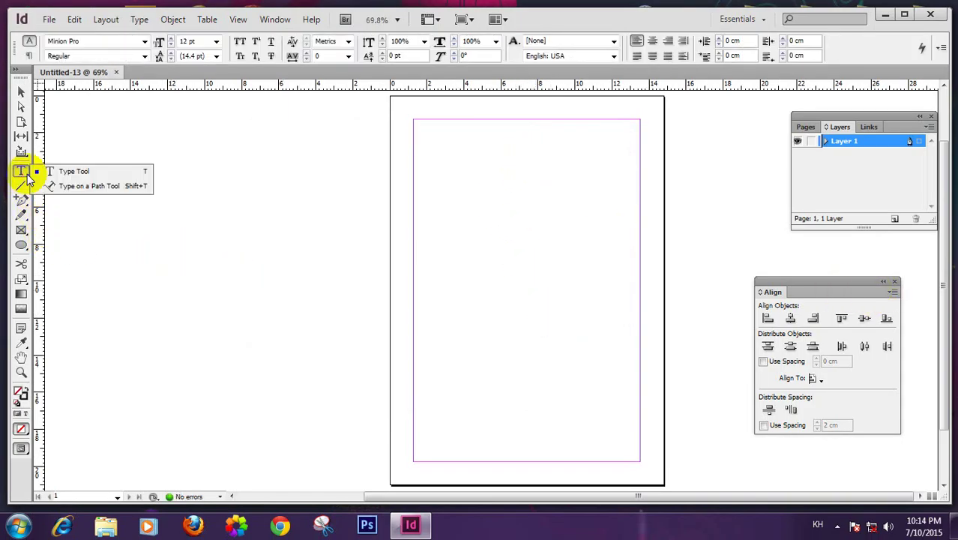
click(66, 171)
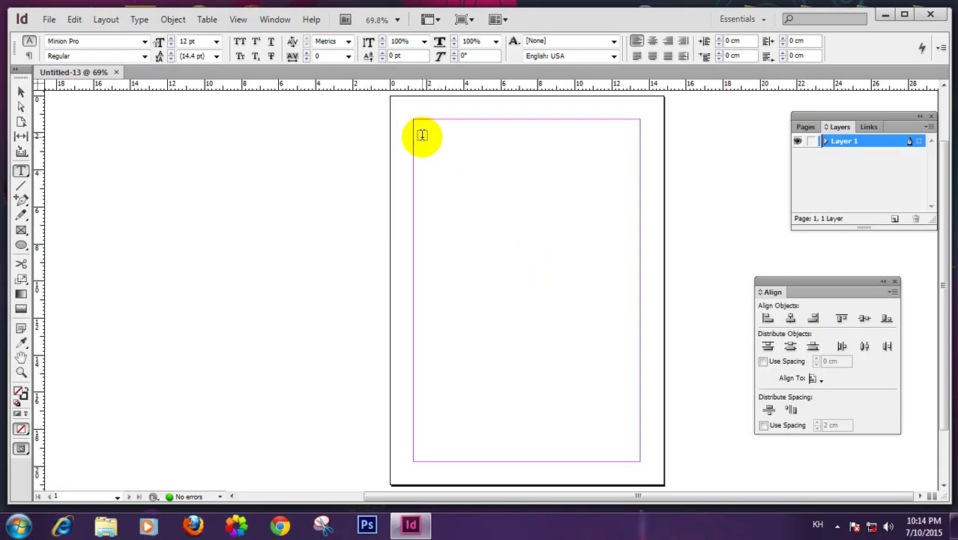
drag(419, 125, 636, 271)
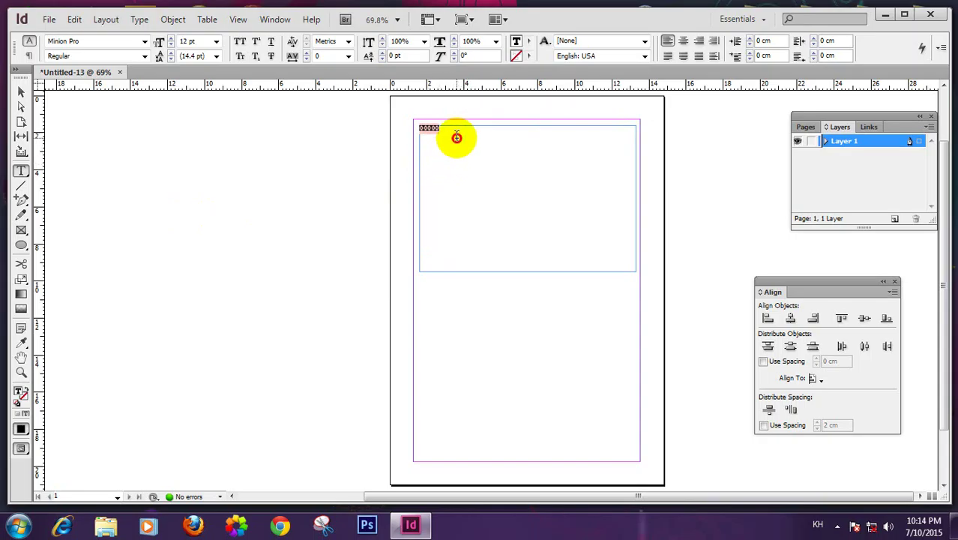
Switch the keyboard input language from Khmer to English and add "fdfasdf" after the existing characters in the text frame
double_click(441, 141)
click(453, 138)
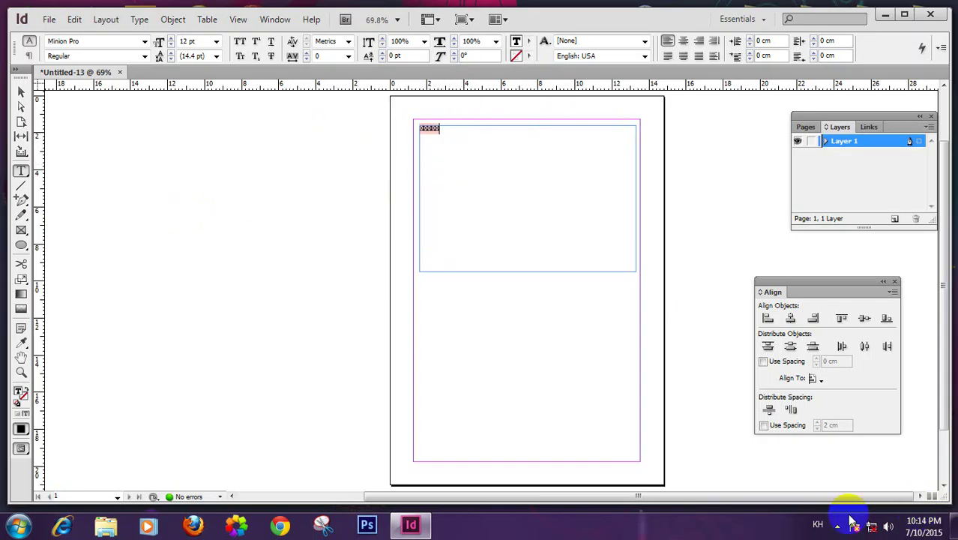
click(818, 524)
click(832, 466)
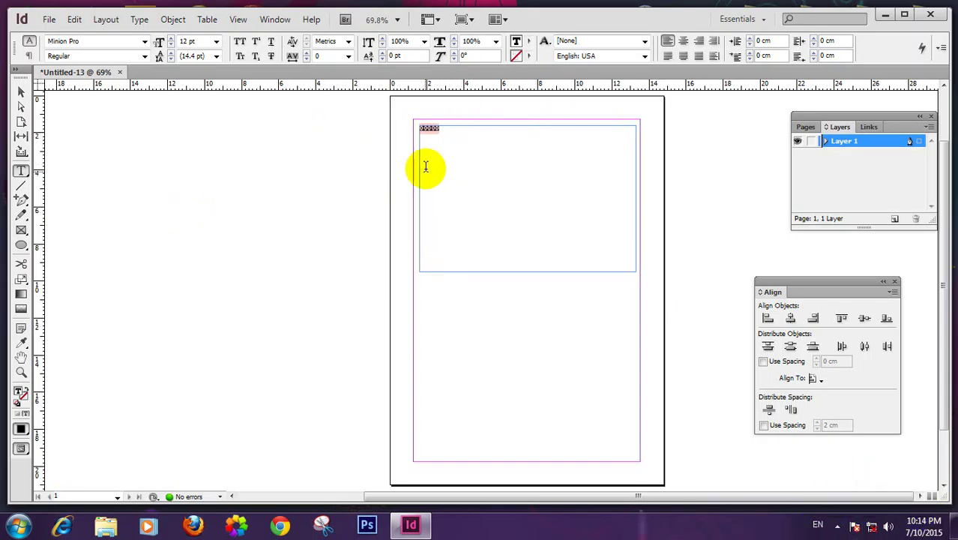
text(dfasdf)
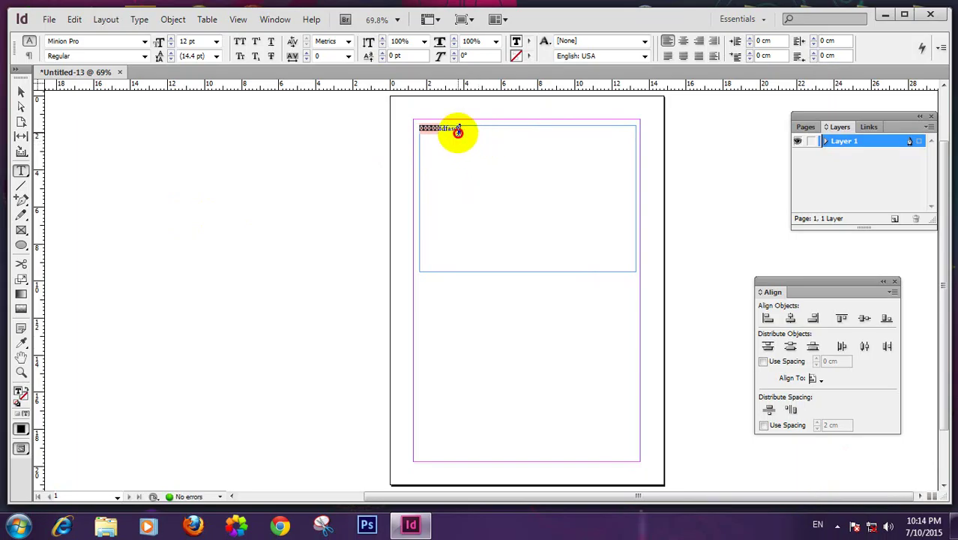
Set the font of all text in the frame to Times New Roman and replace it with "This is my first time"
drag(472, 133, 400, 127)
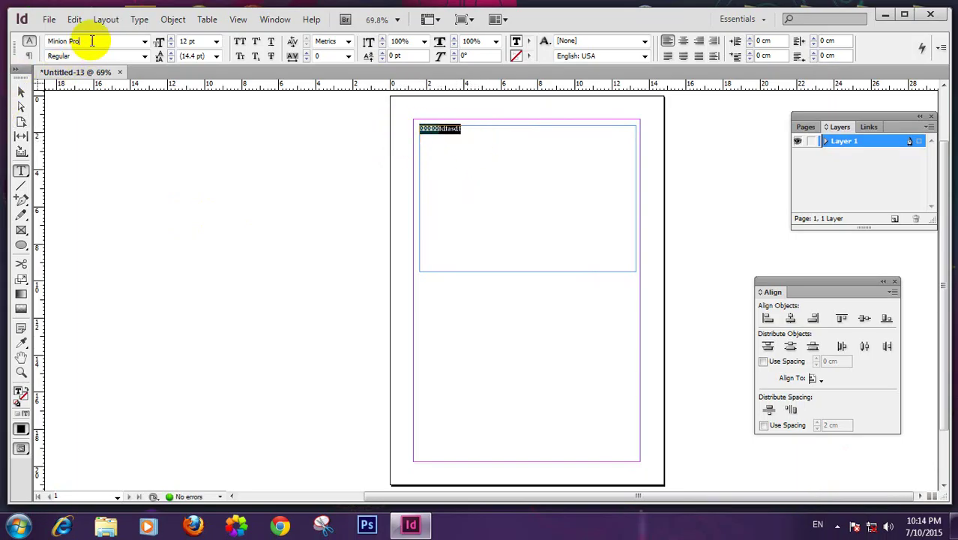
drag(91, 41, 2, 46)
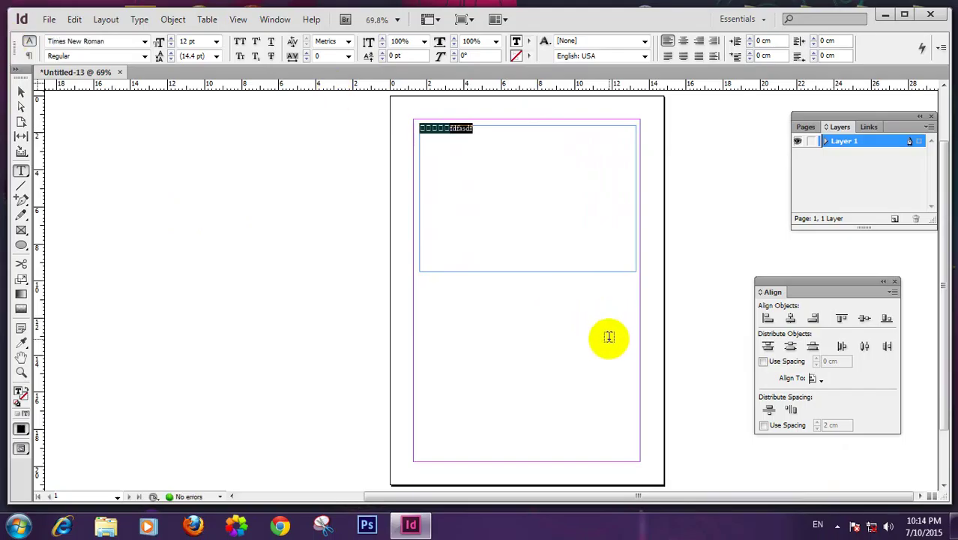
key(BackSpace)
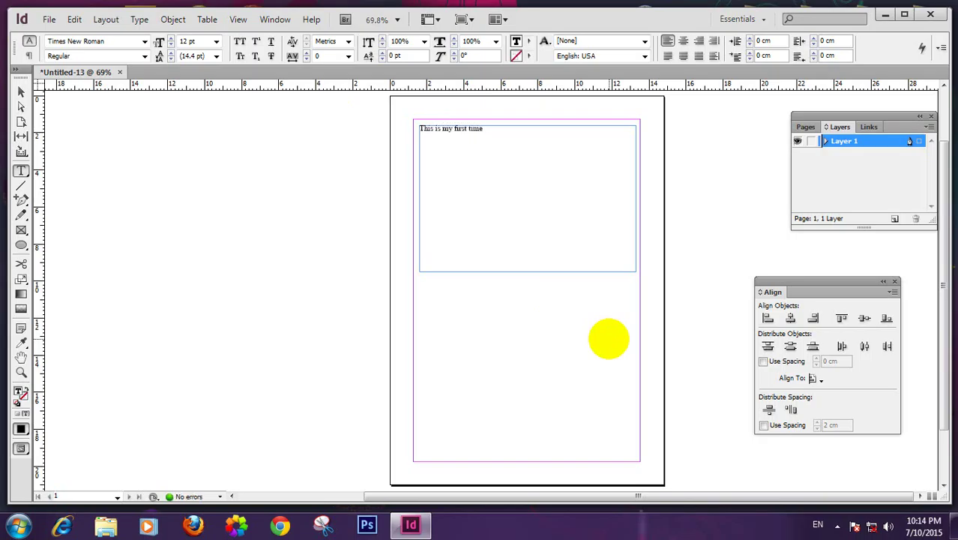
Select the whole sentence "This is my first time" in the text frame and delete it
click(21, 373)
drag(393, 96, 688, 277)
click(21, 171)
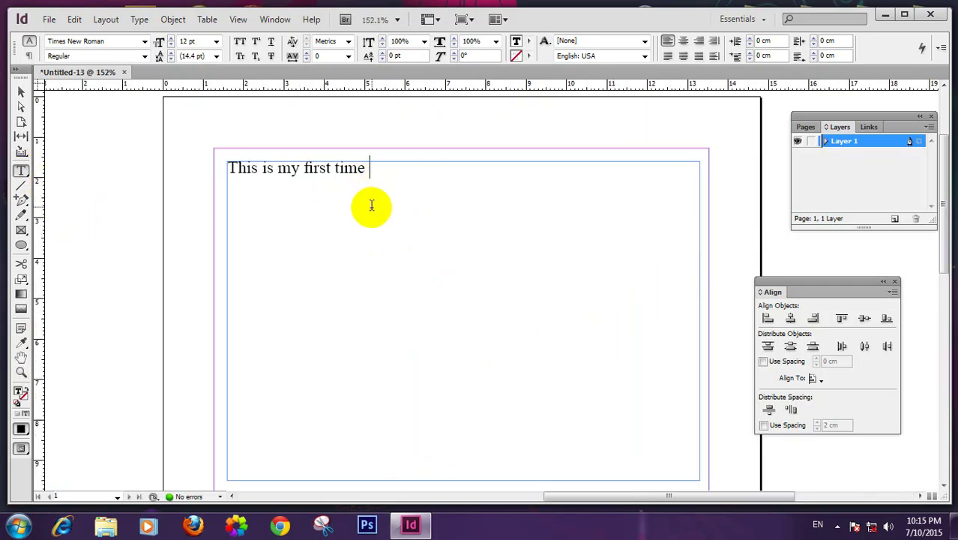
scroll(373, 205, down, 2)
scroll(379, 218, up, 3)
scroll(420, 256, down, 1)
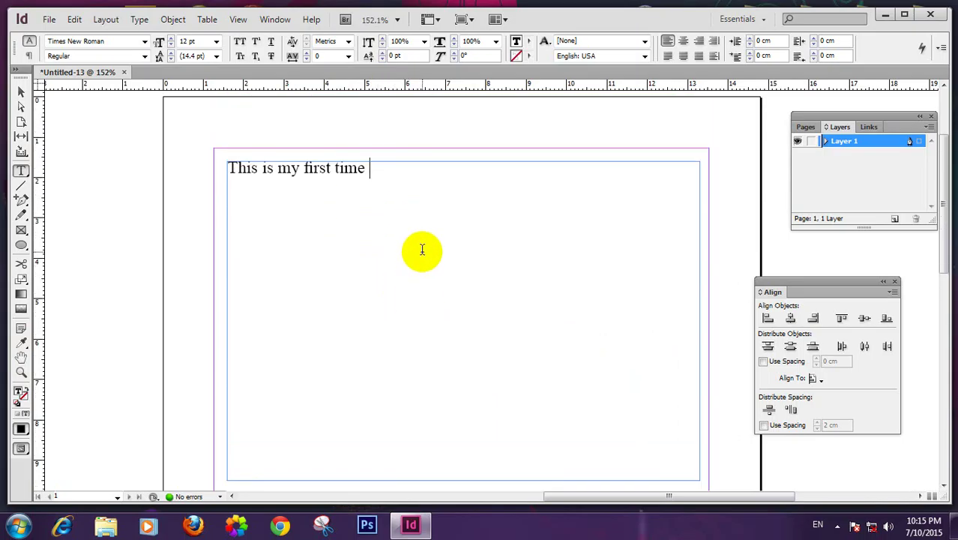
scroll(421, 251, up, 2)
scroll(424, 251, down, 3)
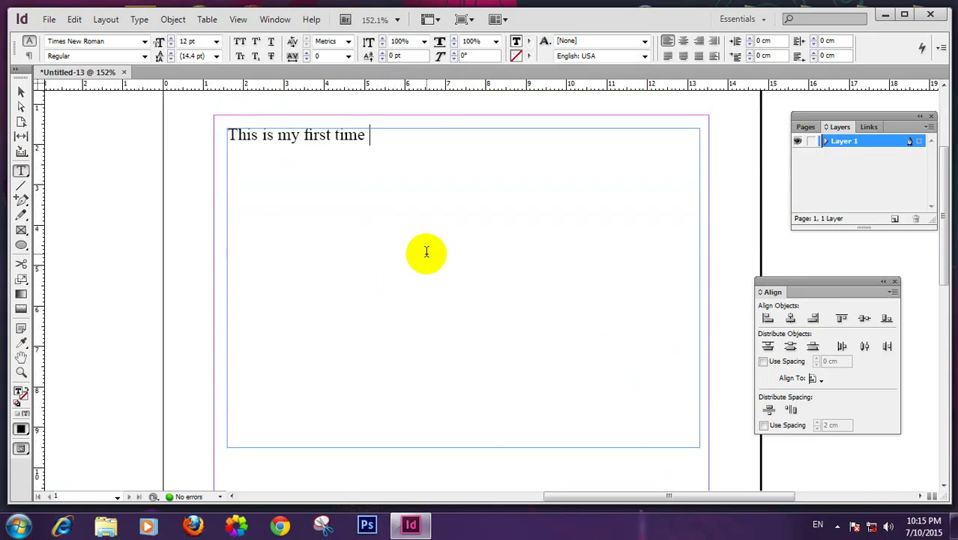
click(380, 137)
drag(380, 137, 225, 135)
key(BackSpace)
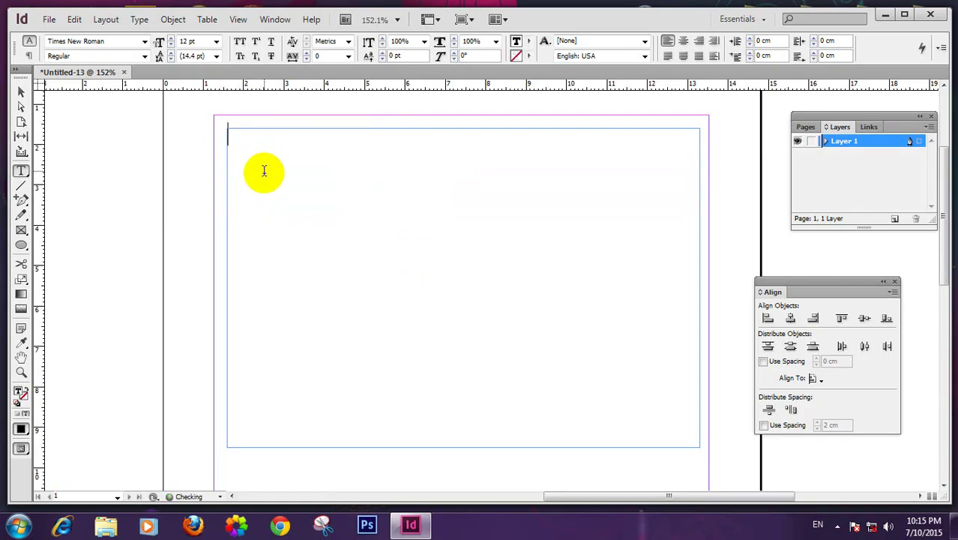
Extend the bottom edge of the text frame downward so its height is about 10.95 cm
scroll(263, 172, down, 2)
click(21, 91)
ctrl+alt+click(381, 196)
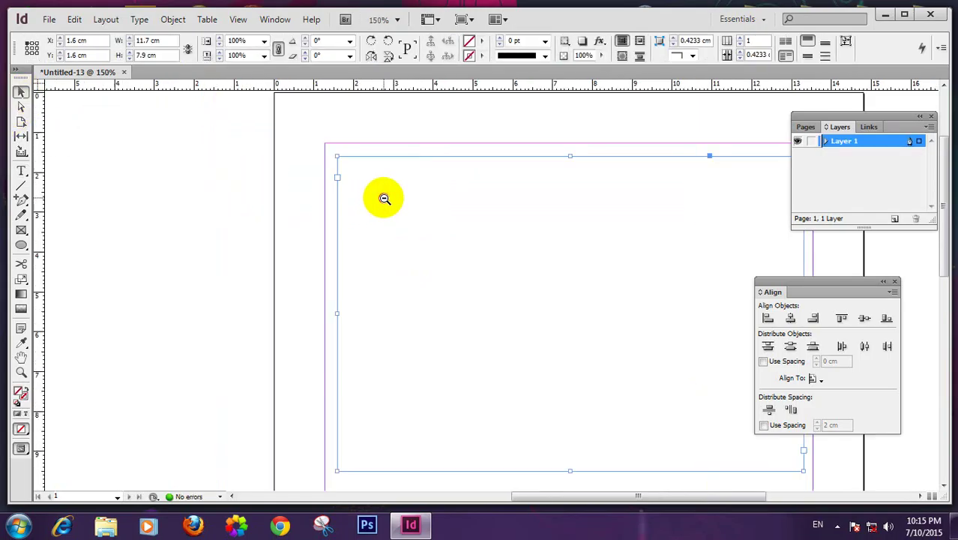
drag(620, 317, 332, 165)
key(ctrl+1)
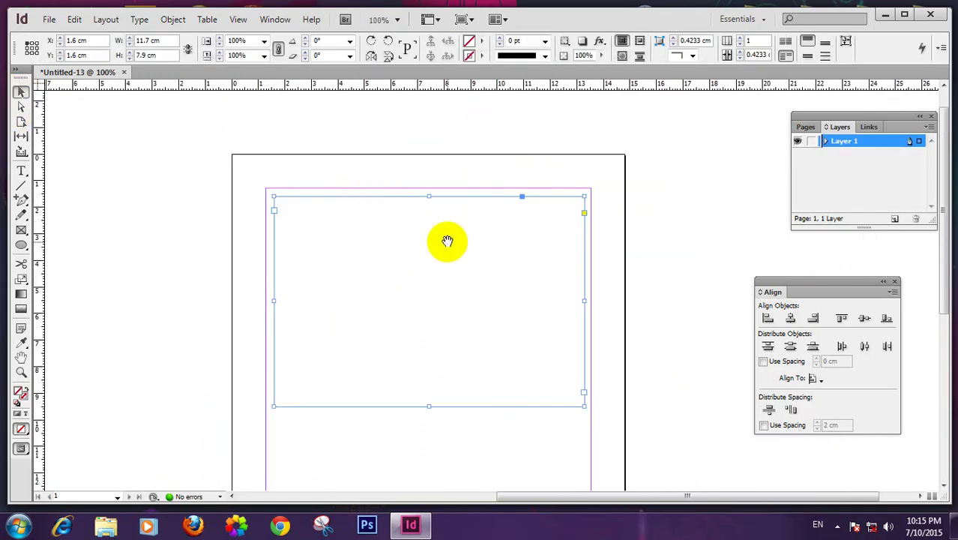
drag(446, 240, 449, 192)
drag(430, 356, 430, 437)
drag(473, 302, 481, 196)
drag(458, 119, 476, 198)
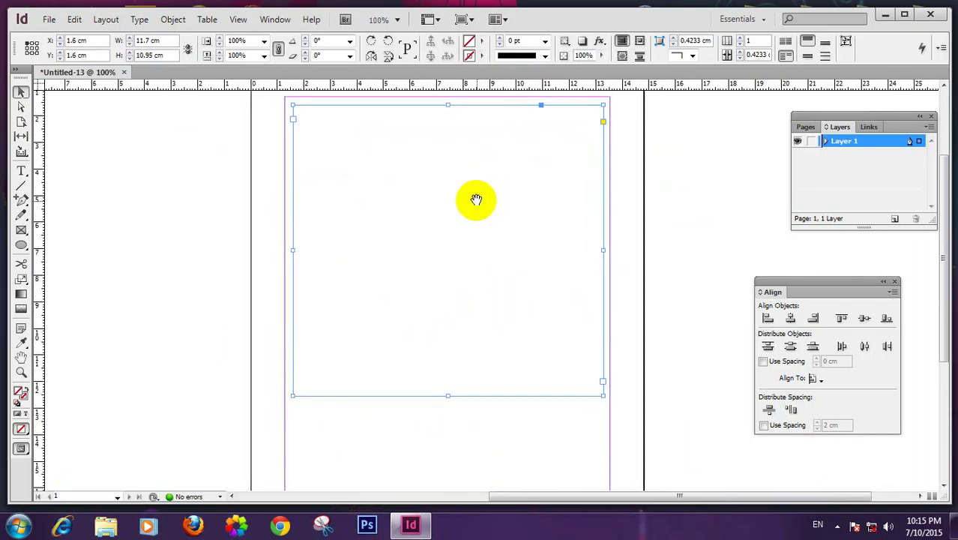
Fill the empty text frame with placeholder text
click(21, 171)
click(321, 122)
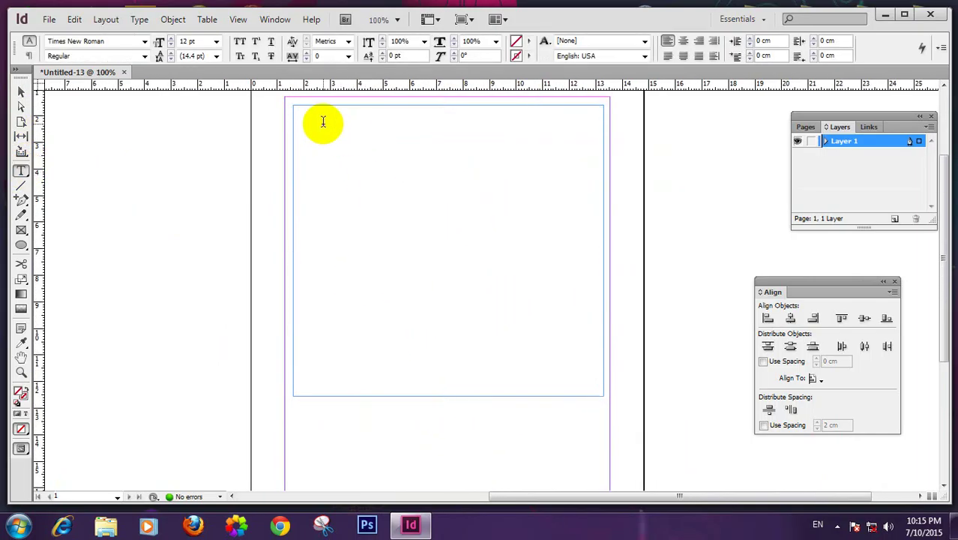
click(105, 20)
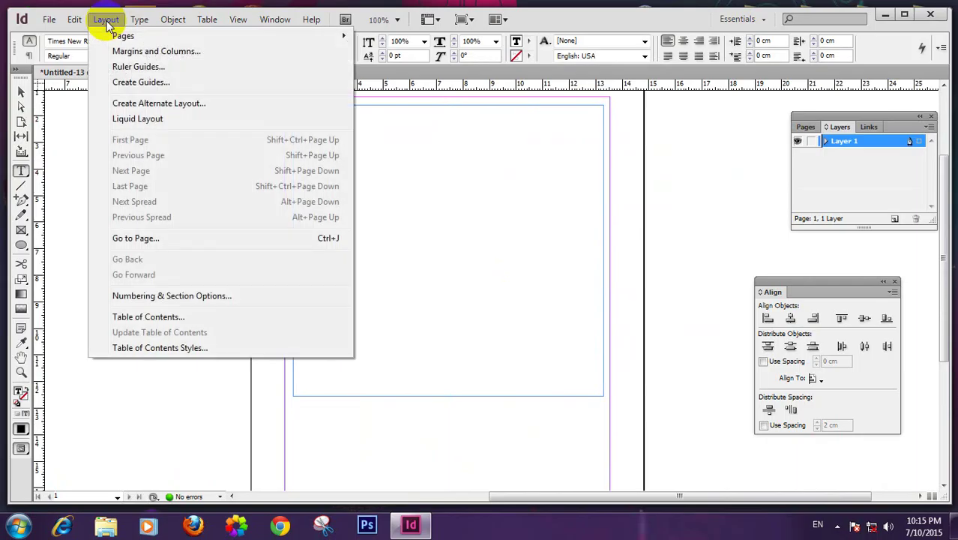
mouse_move(140, 23)
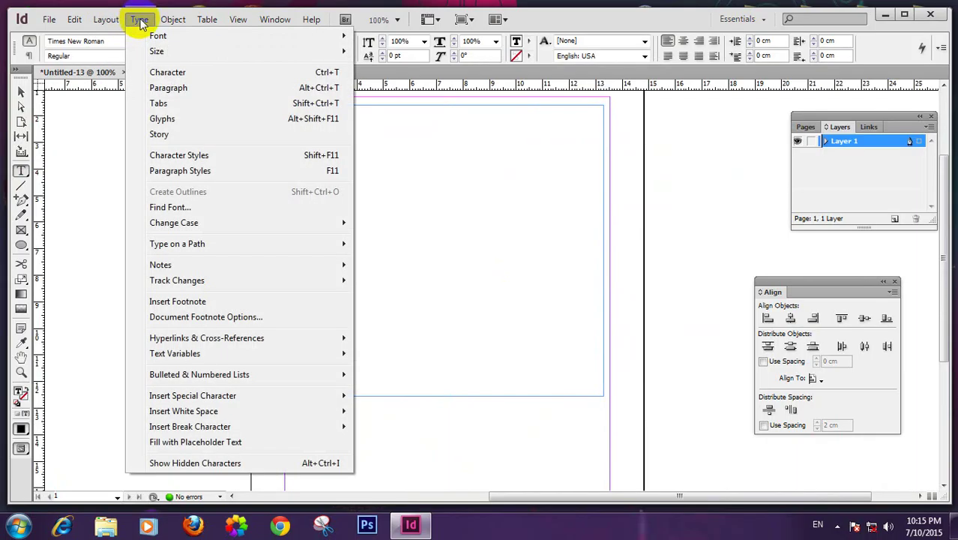
click(164, 442)
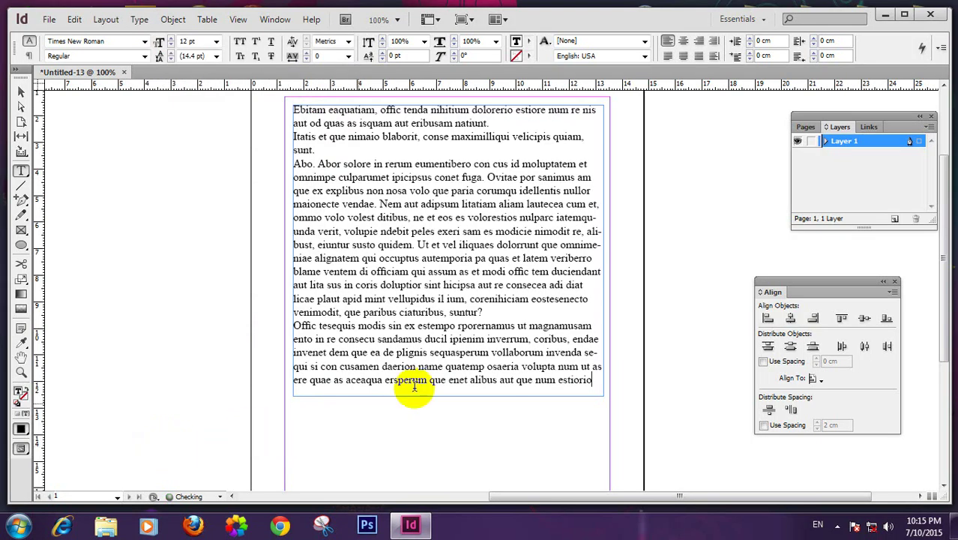
scroll(563, 289, up, 2)
scroll(560, 397, down, 2)
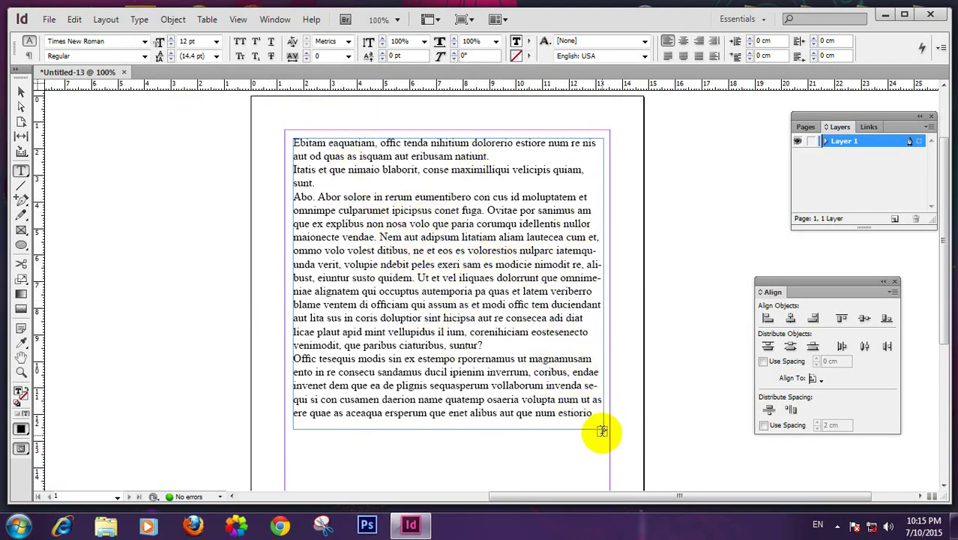
Justify all the placeholder text in the frame with the last line aligned left
drag(592, 413, 253, 143)
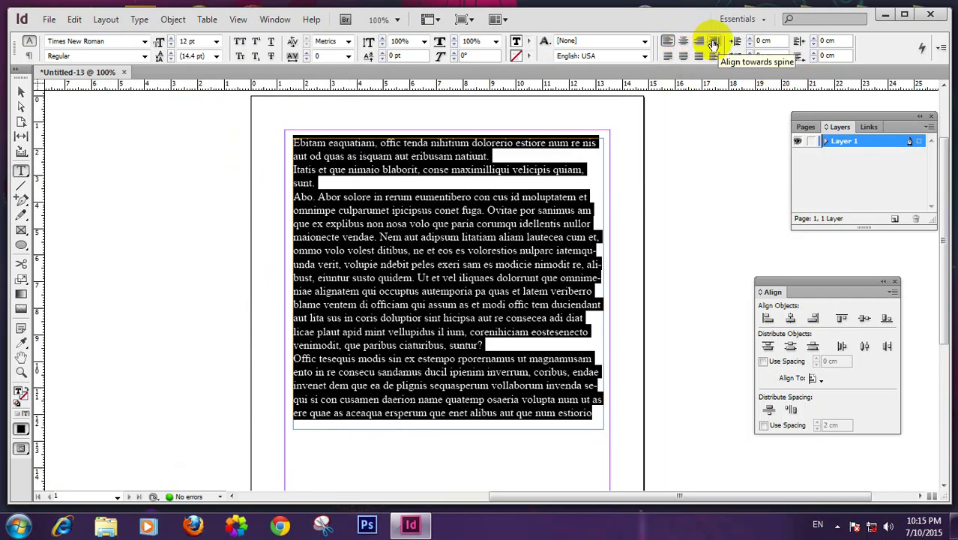
click(671, 60)
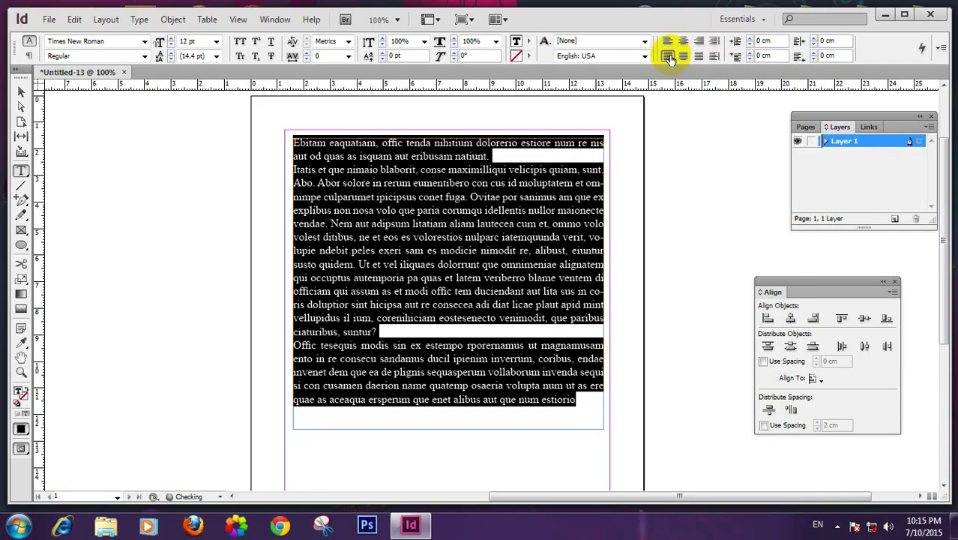
click(486, 251)
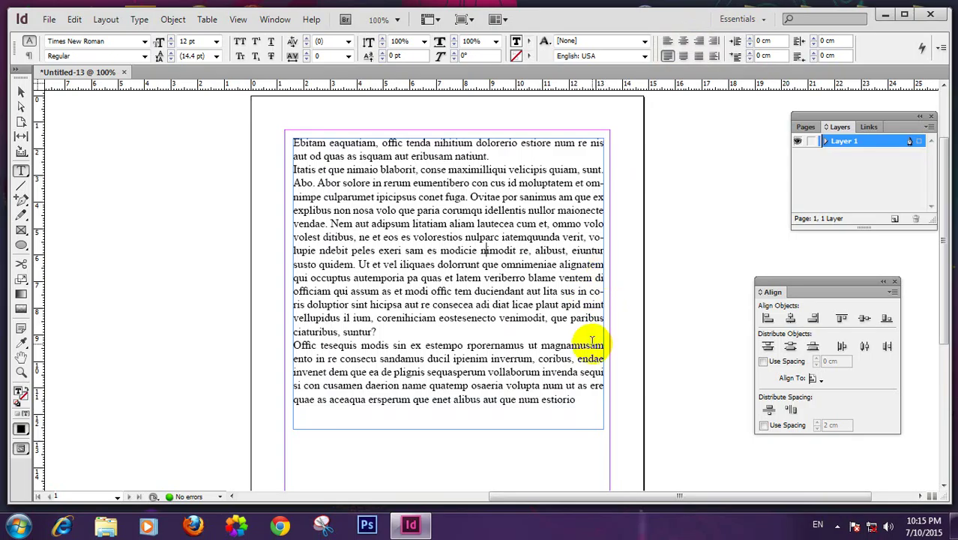
scroll(591, 339, down, 1)
scroll(577, 336, up, 3)
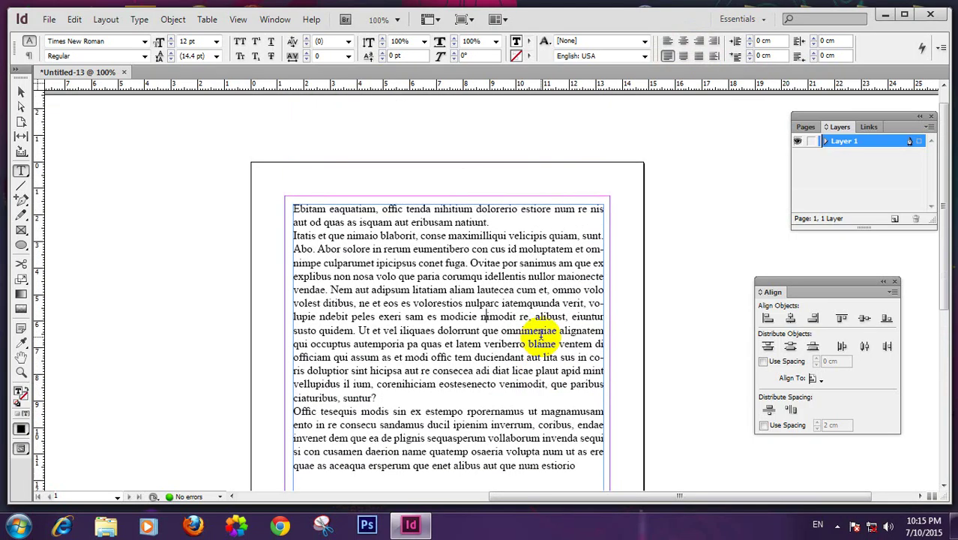
scroll(562, 332, down, 2)
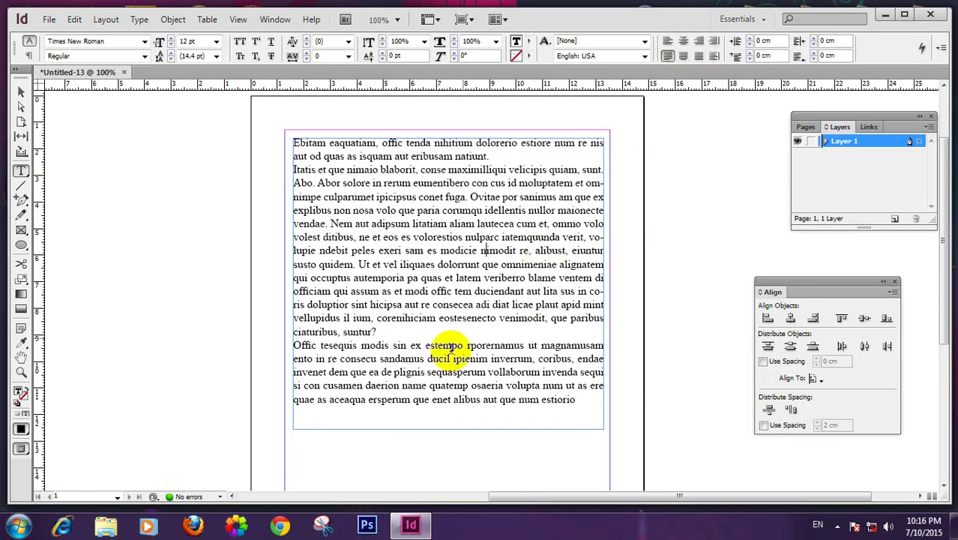
Extend the bottom edge of the text frame downward so its height is about 13.5 cm
click(21, 91)
key(ctrl+minus)
key(ctrl+minus)
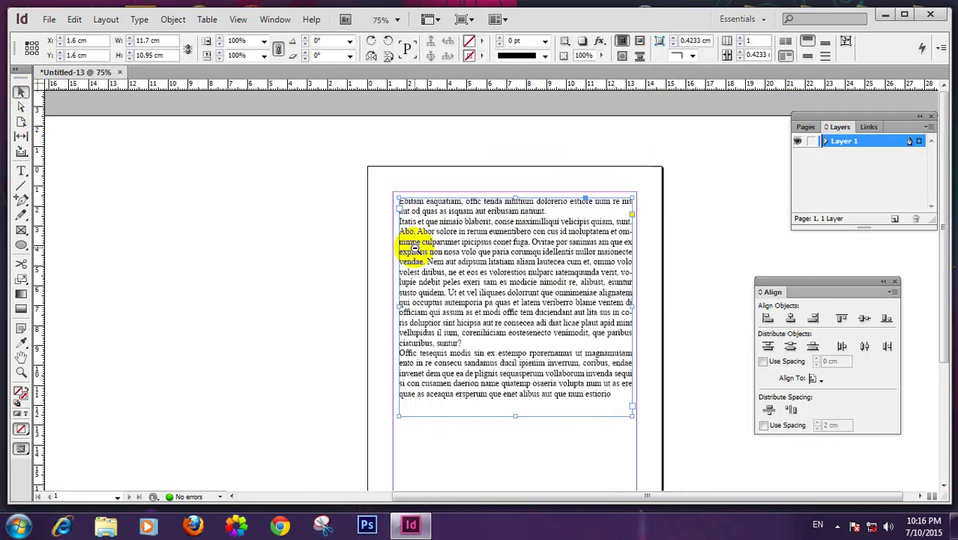
key(ctrl+equal)
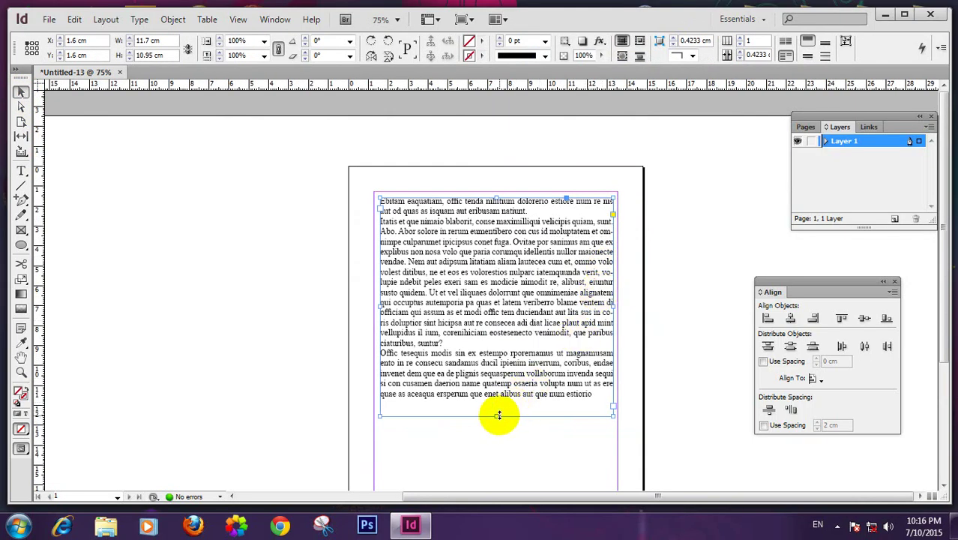
drag(497, 416, 497, 466)
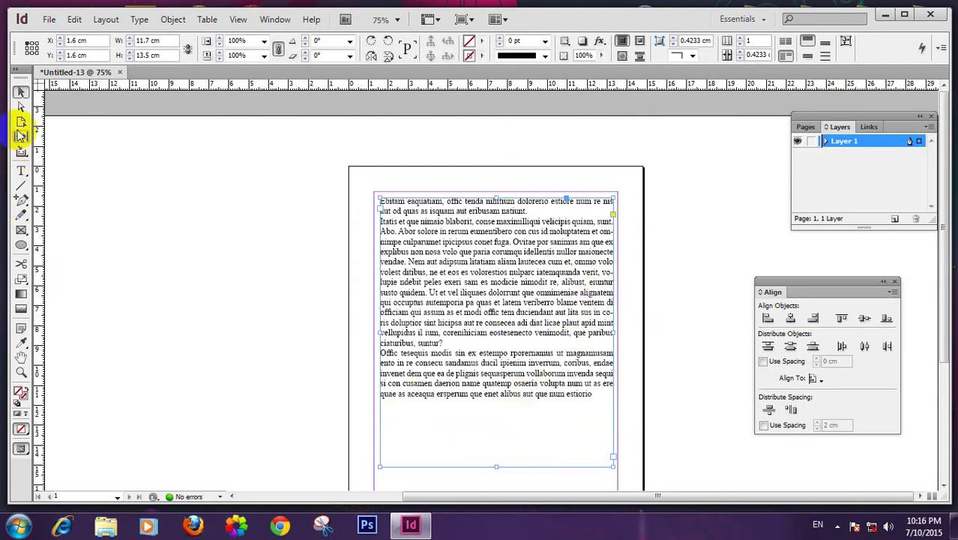
Duplicate the text frame and place the copy on the pasteboard beside the page at about X -12.4 cm, Y 1.8 cm
click(20, 171)
click(17, 90)
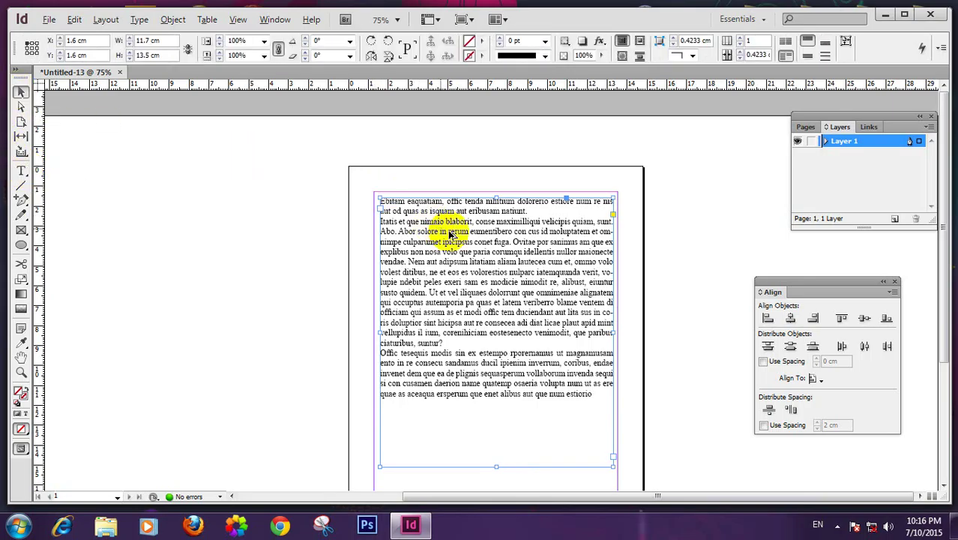
drag(448, 232, 263, 219)
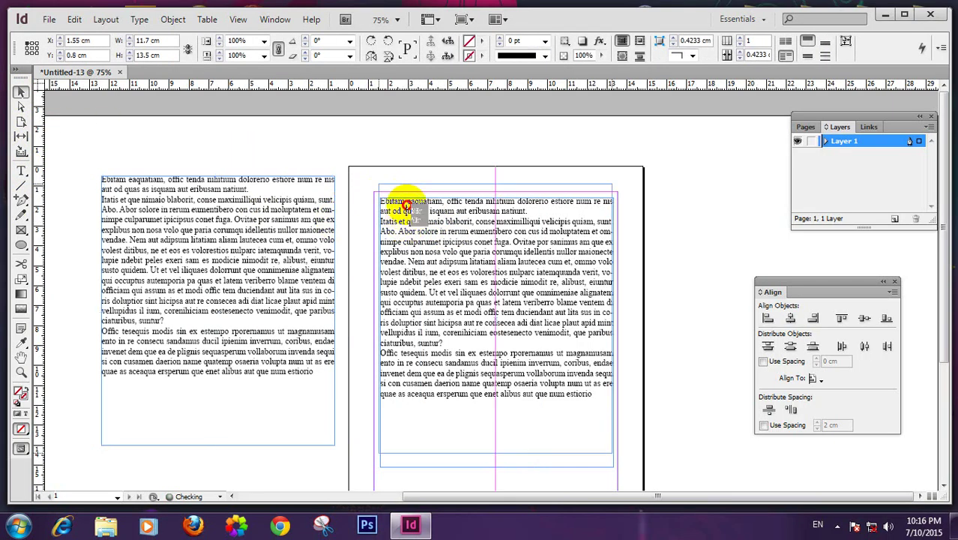
click(397, 210)
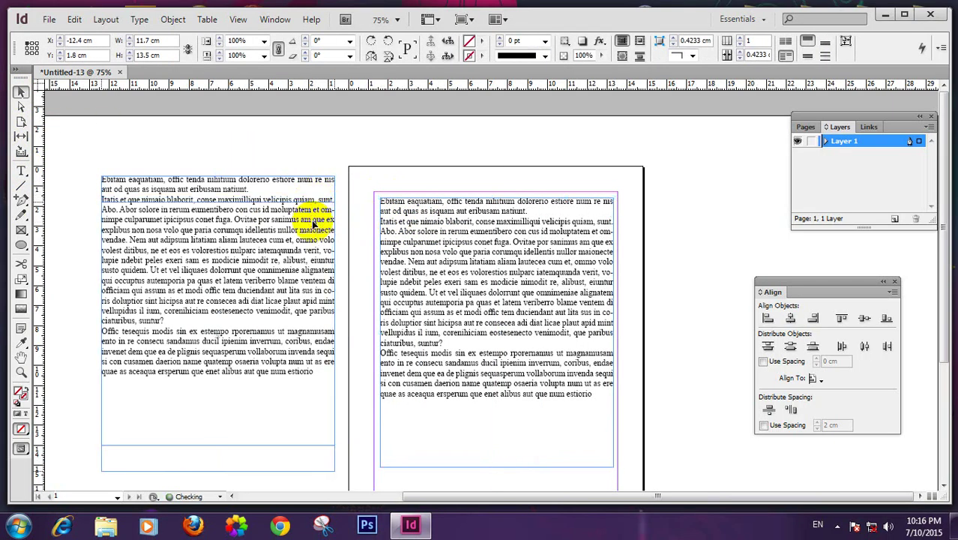
Extend the bottom edge of the duplicated text frame downward so its height is about 16.45 cm
click(256, 311)
scroll(256, 310, down, 2)
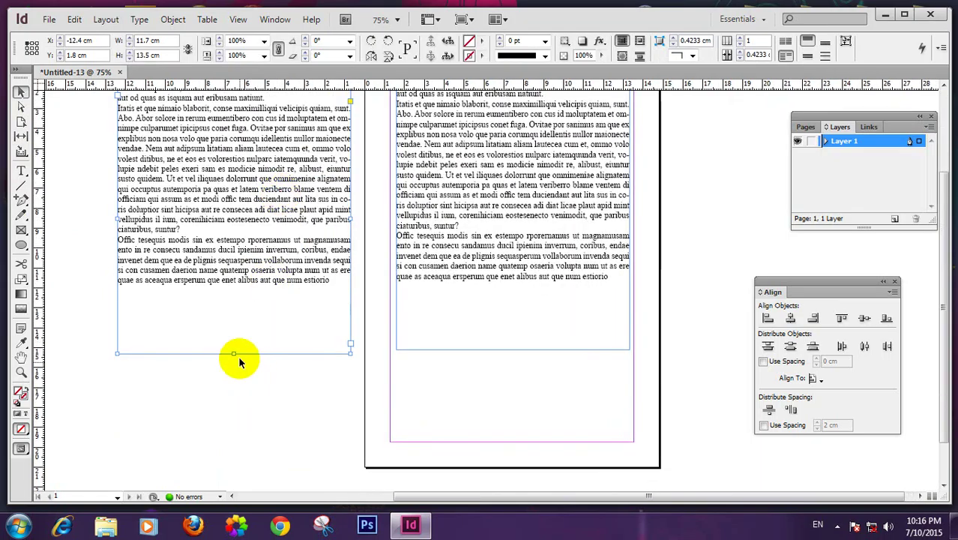
drag(234, 355, 234, 412)
scroll(225, 337, up, 3)
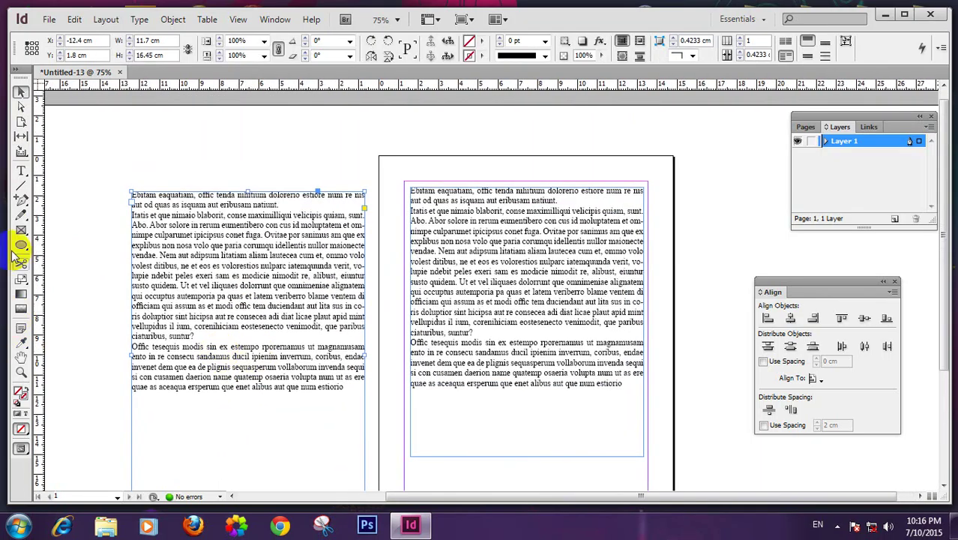
Select all text in the duplicated frame, try a 75% vertical scale on it and undo the change
click(22, 171)
drag(353, 407, 168, 181)
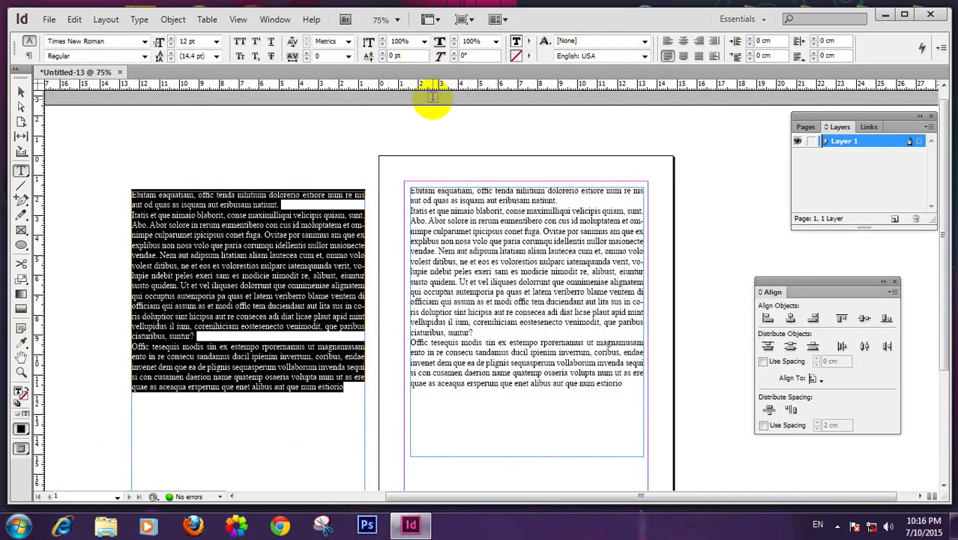
click(425, 42)
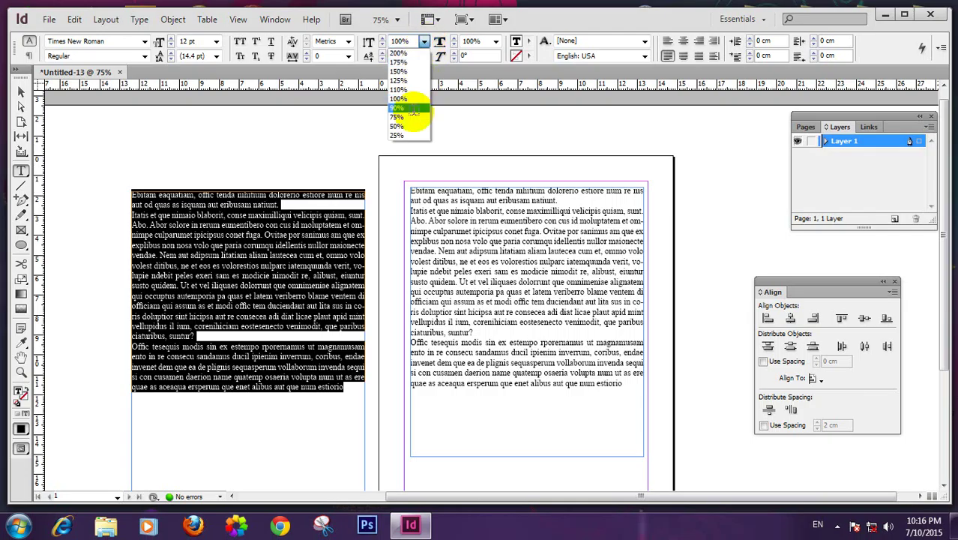
click(397, 117)
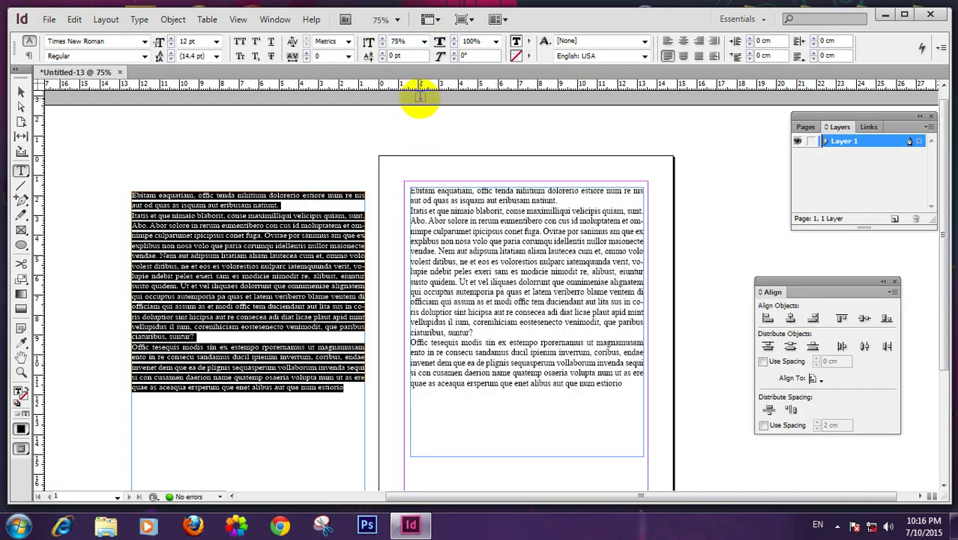
key(ctrl+z)
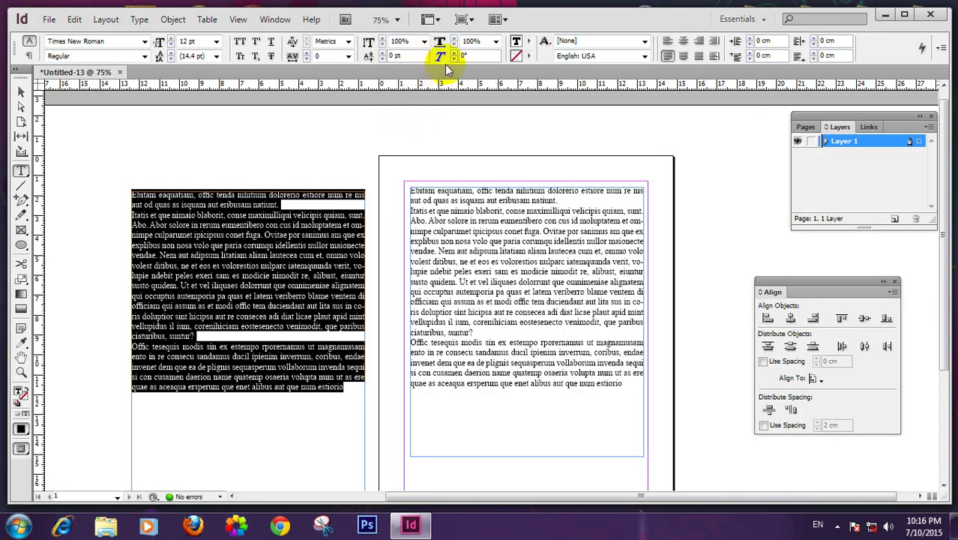
click(348, 42)
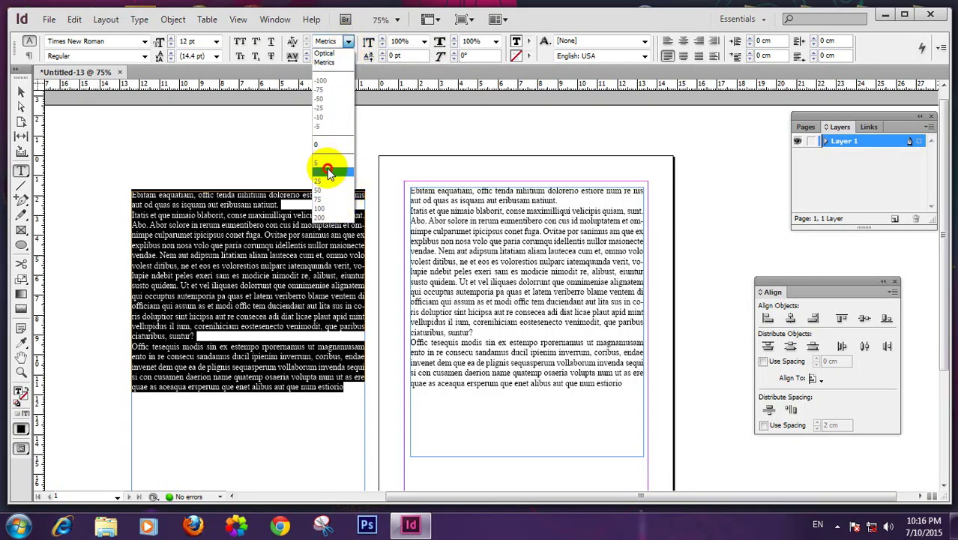
key(Escape)
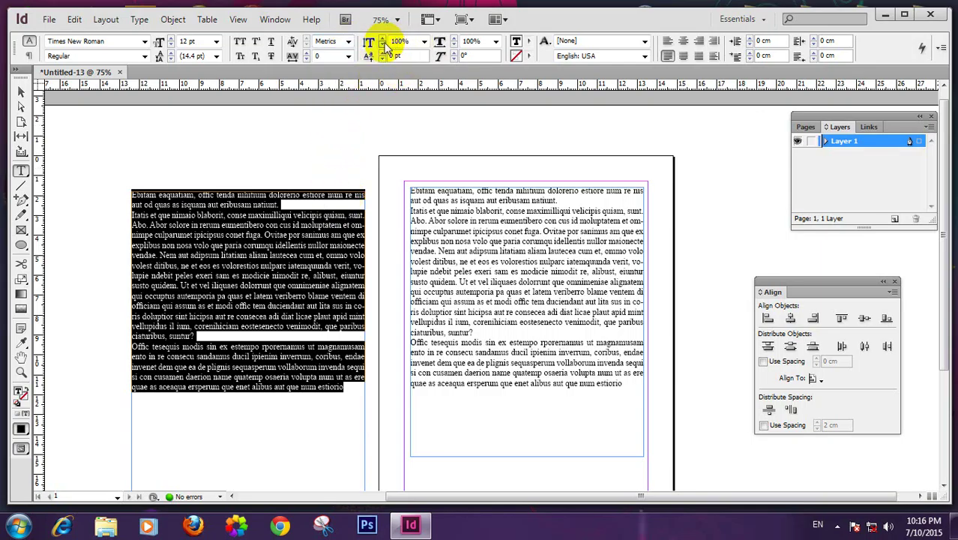
Try a 25% vertical scale on the selected text, undo it and set the vertical scale to 103%
click(425, 41)
click(407, 132)
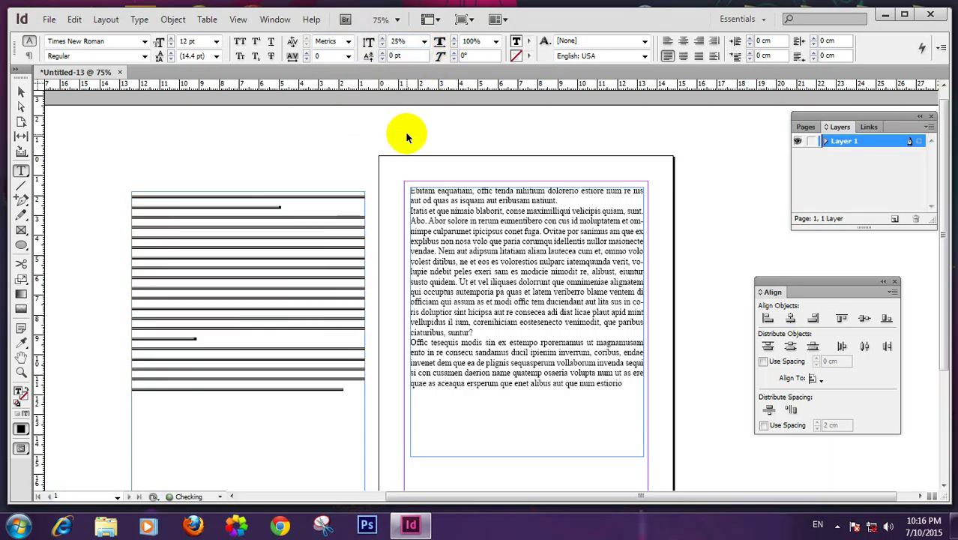
key(ctrl+z)
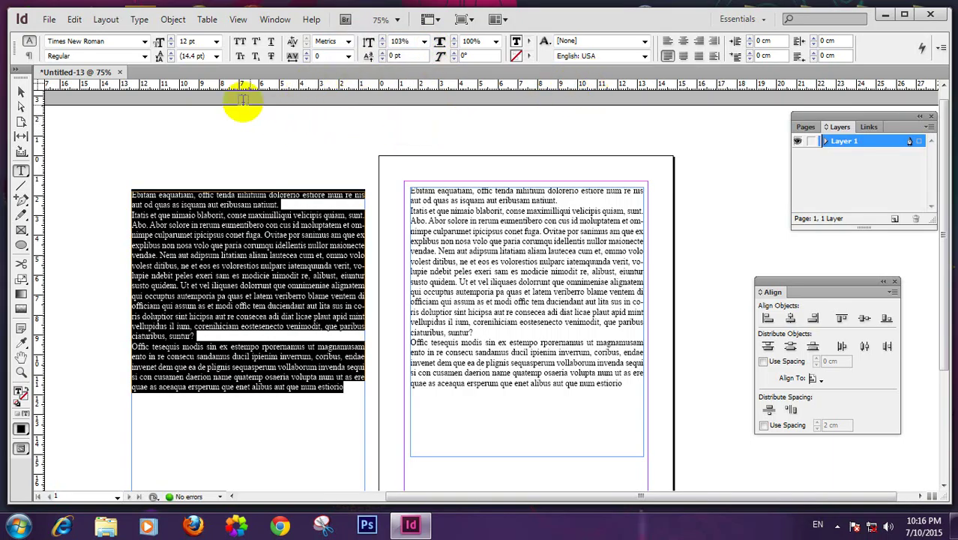
Try a leading of 36 pt on the selected text and change it to 18 pt
click(215, 58)
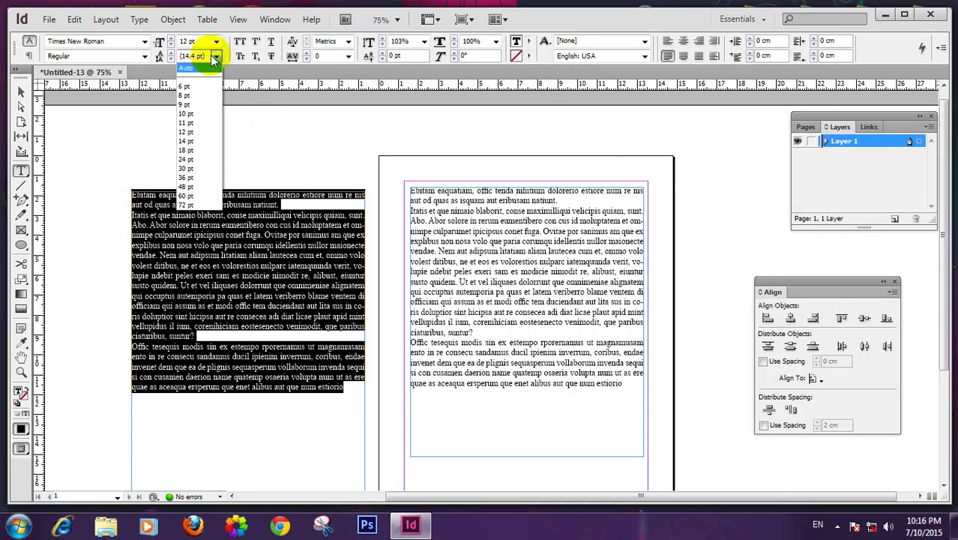
click(200, 174)
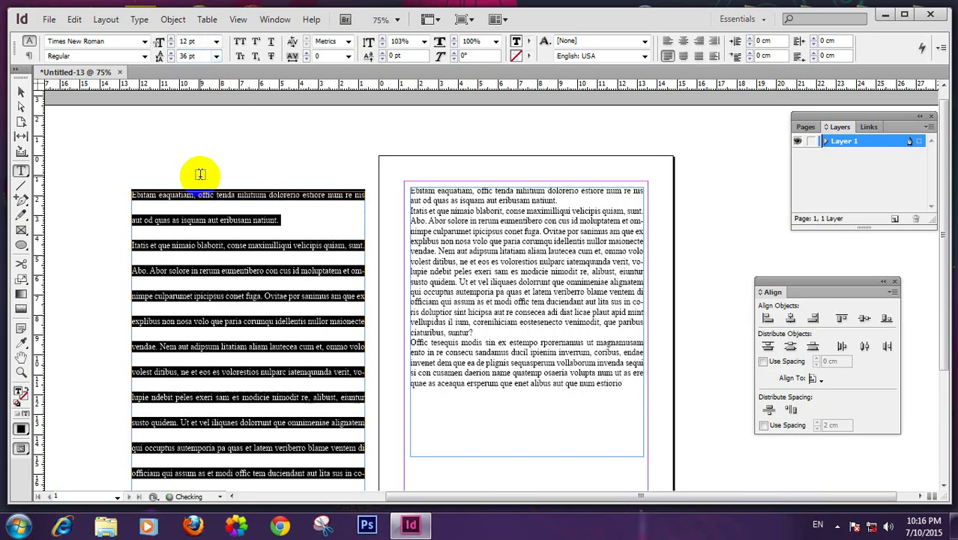
click(215, 57)
click(199, 148)
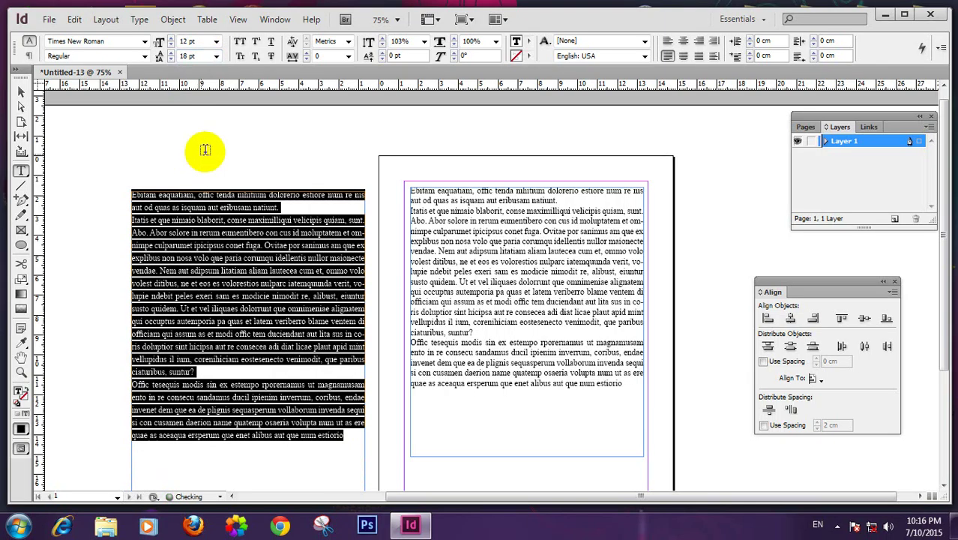
click(216, 58)
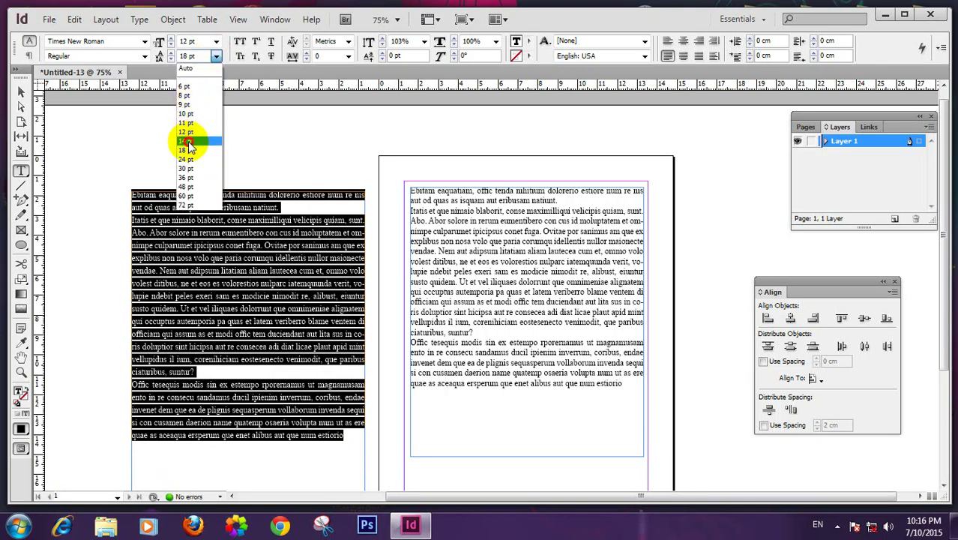